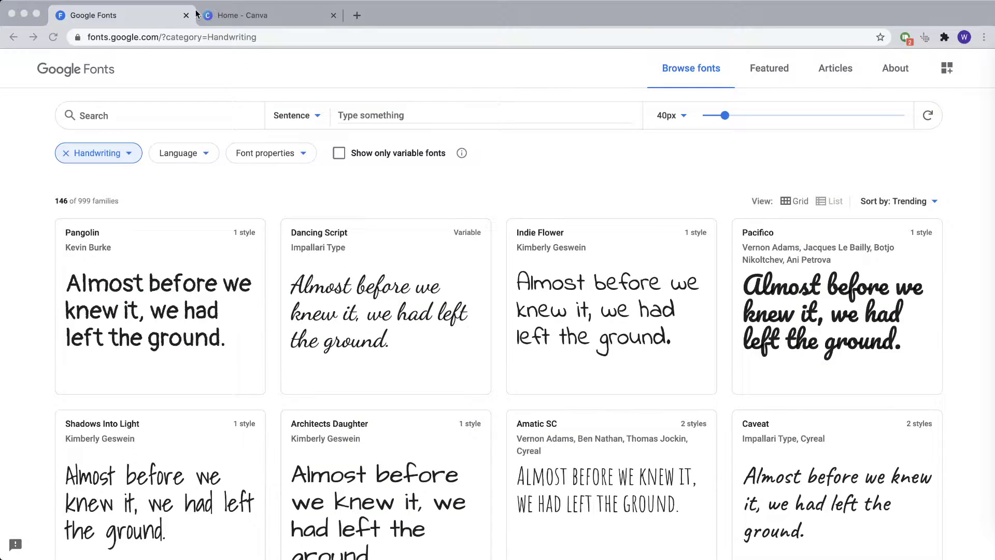
Close the Google Fonts tab and open a fresh blank tab beside Canva.
click(420, 16)
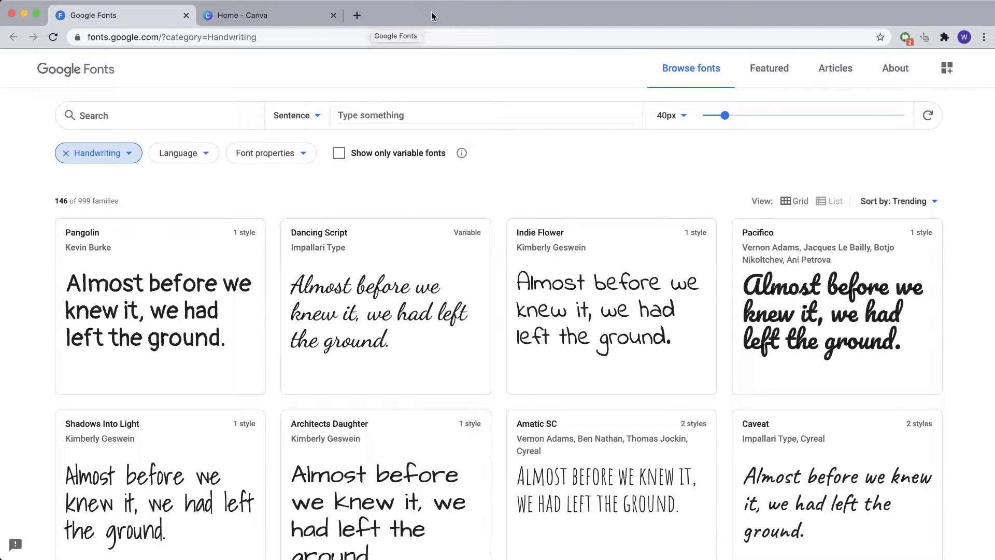
click(186, 15)
click(215, 17)
Search 'google fonts' from the address bar to load fonts.google.com.
click(217, 34)
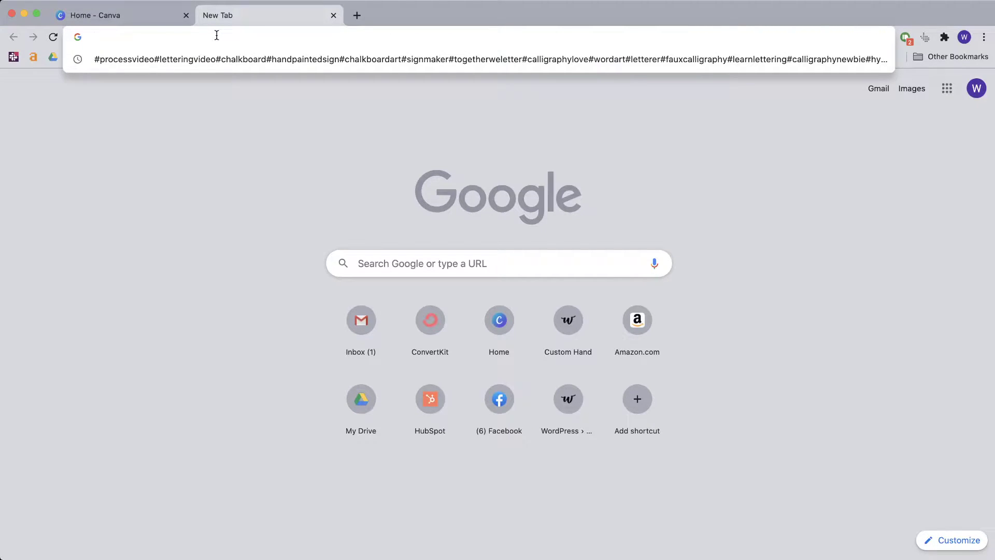
text(google )
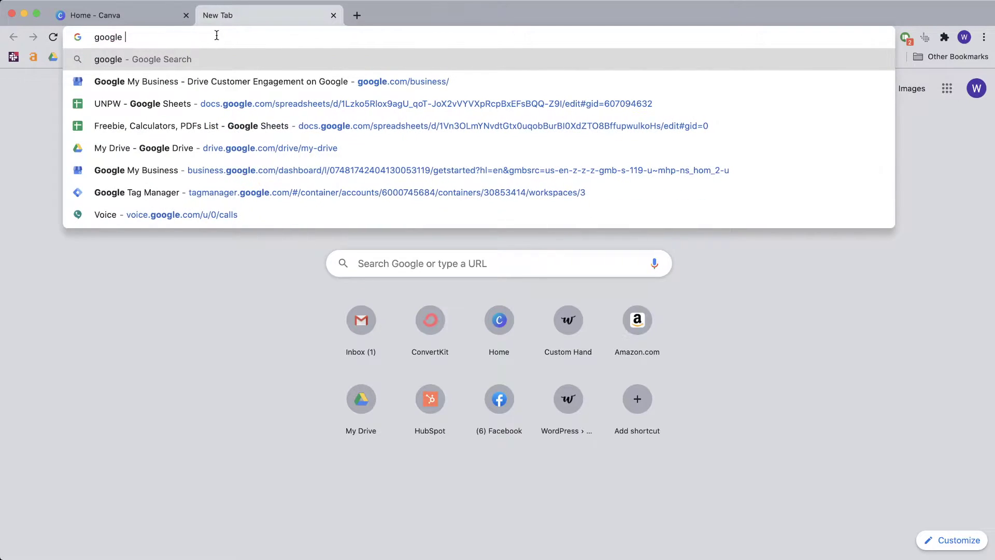
text(fonts)
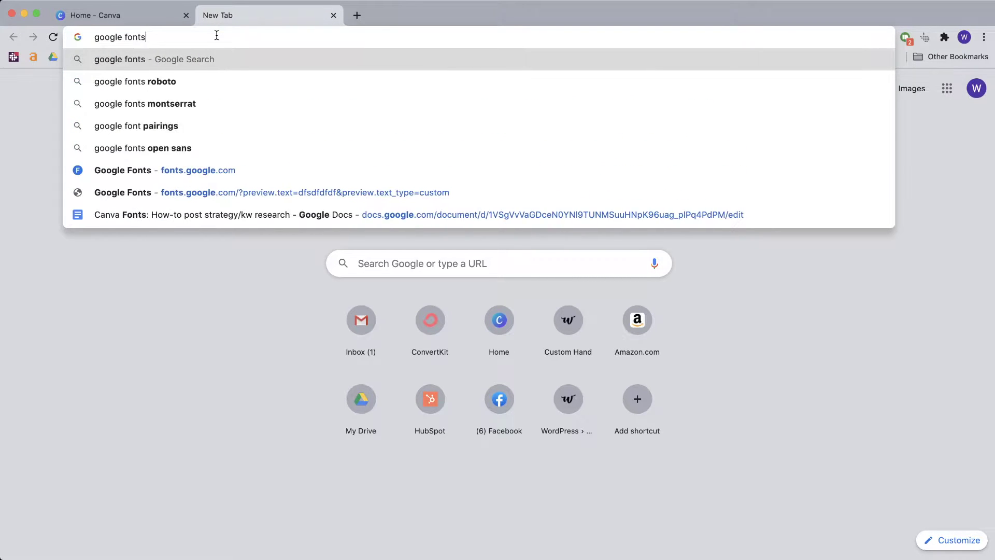
key(Return)
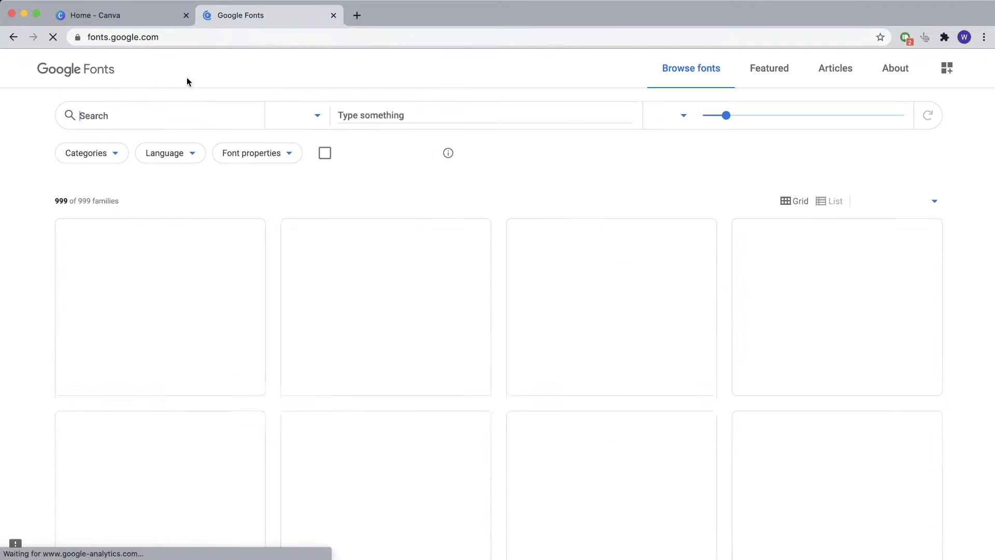
scroll(475, 222, down, 5)
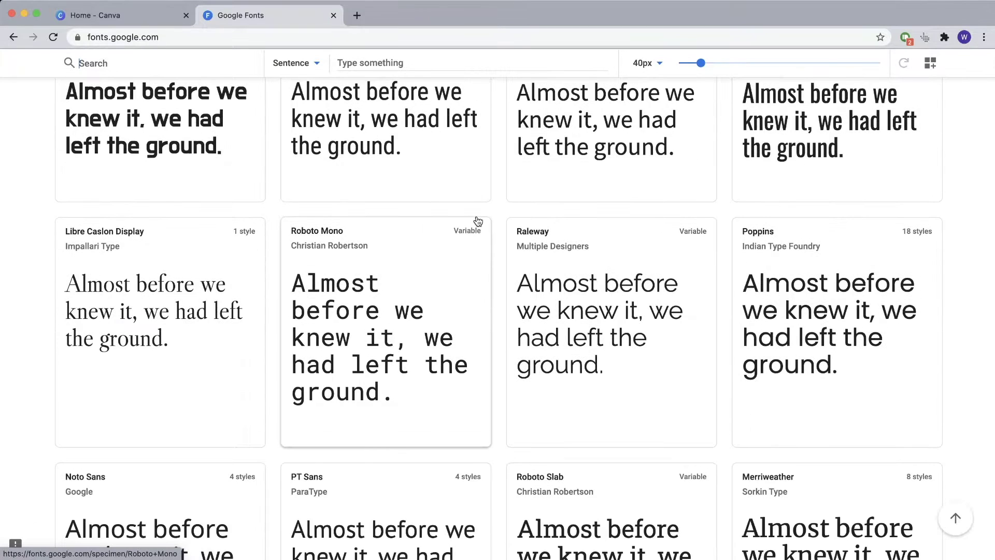
Uncheck Serif, Sans Serif, Display and Monospace so only Handwriting fonts (146) remain.
scroll(478, 221, down, 1)
scroll(479, 210, down, 15)
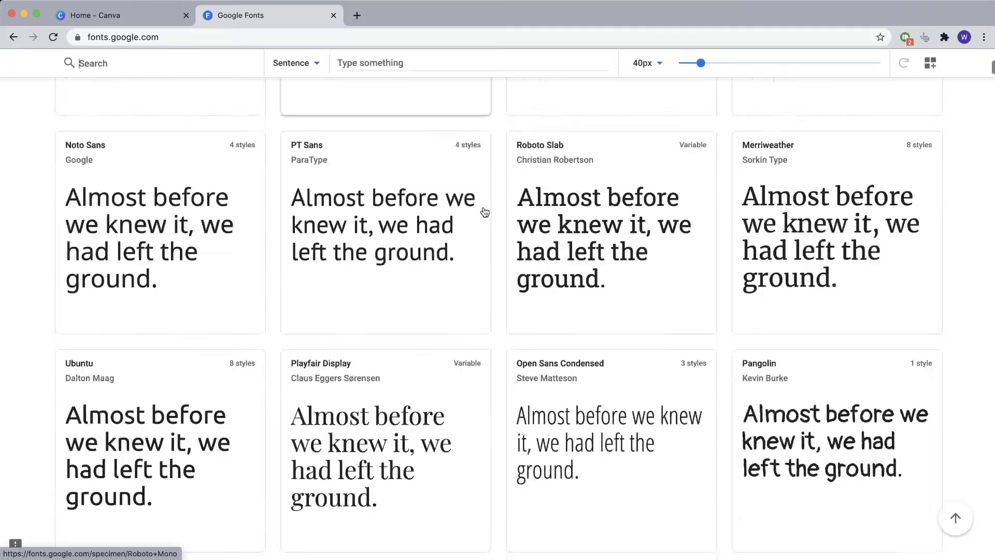
scroll(482, 213, up, 20)
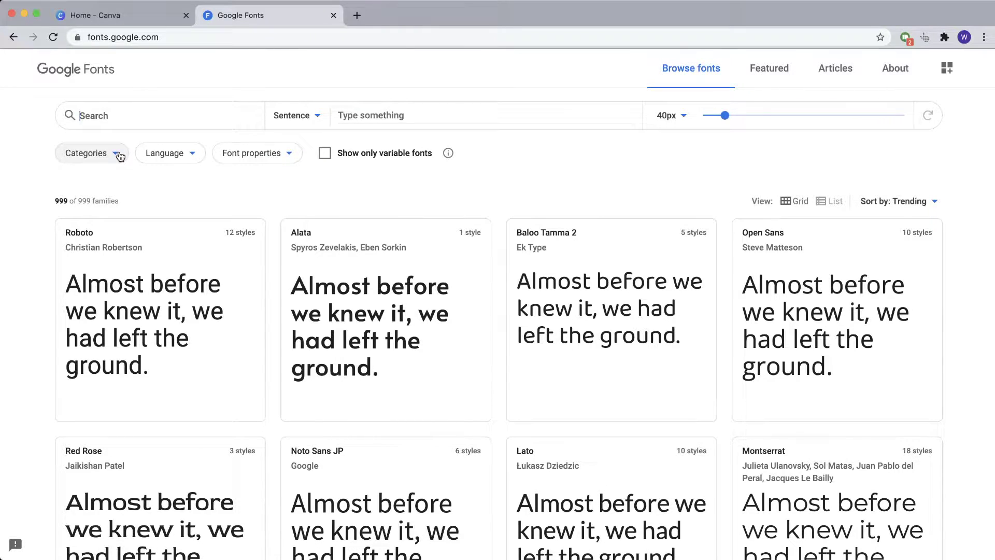
click(120, 155)
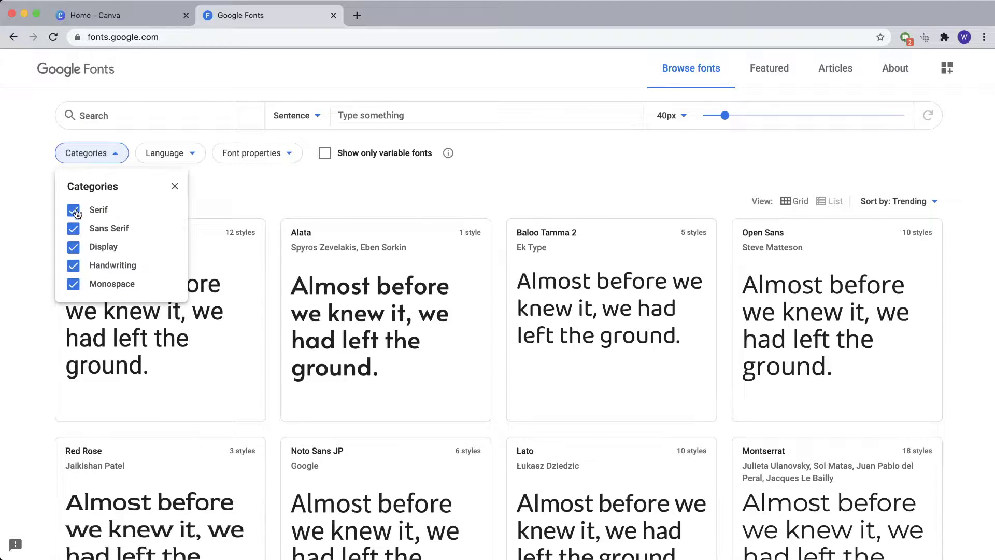
click(73, 210)
click(73, 228)
click(73, 247)
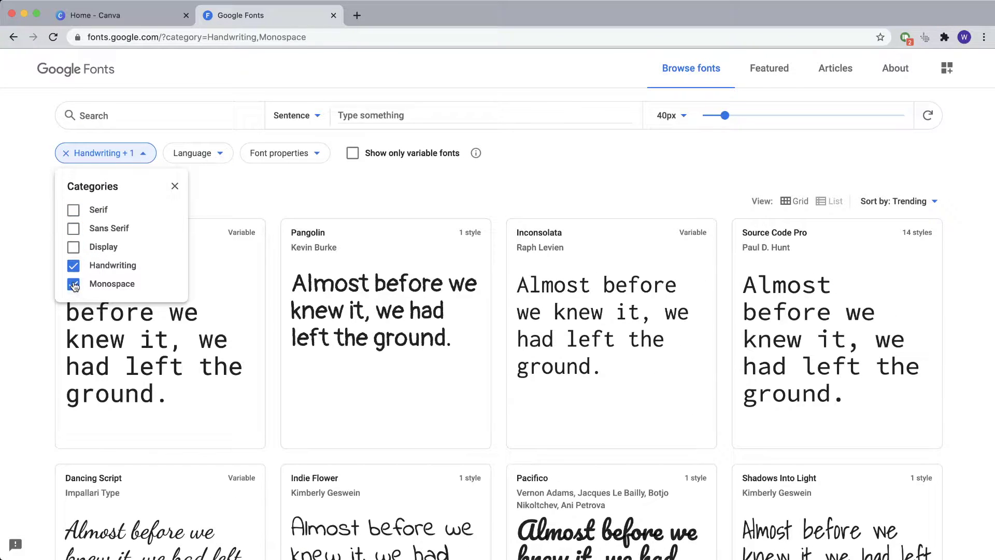
click(73, 284)
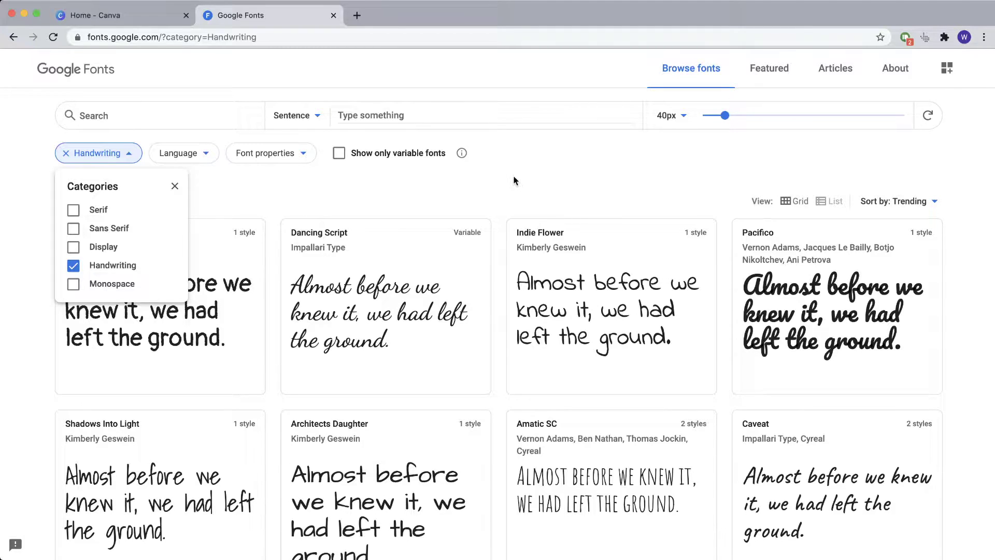
click(539, 181)
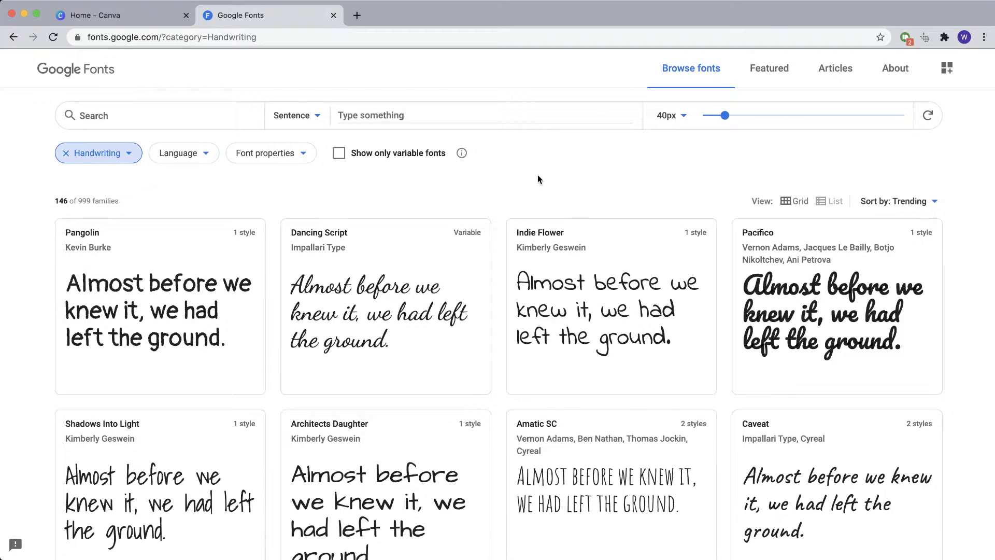
Try the thickness, slant and width font property filters, then clear them back to 146.
click(291, 153)
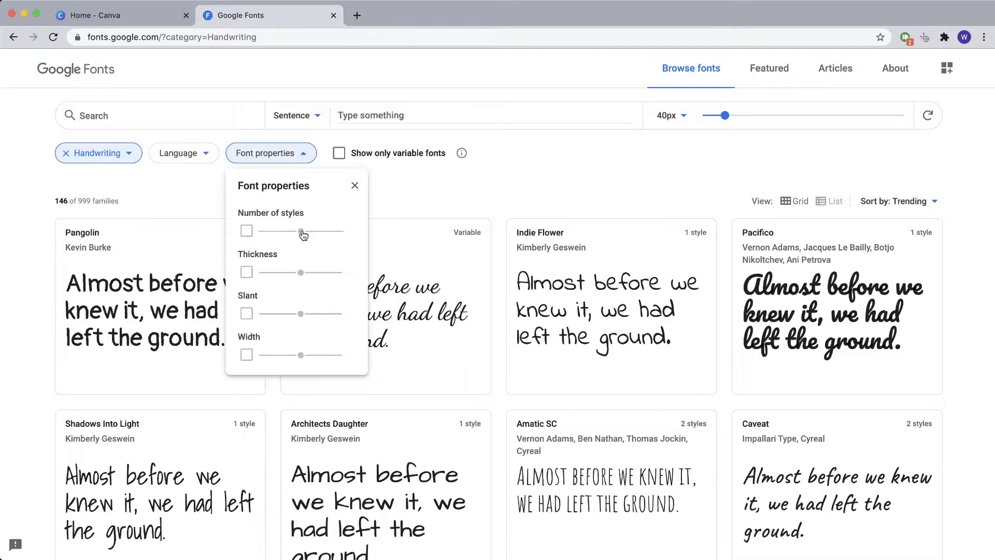
click(246, 272)
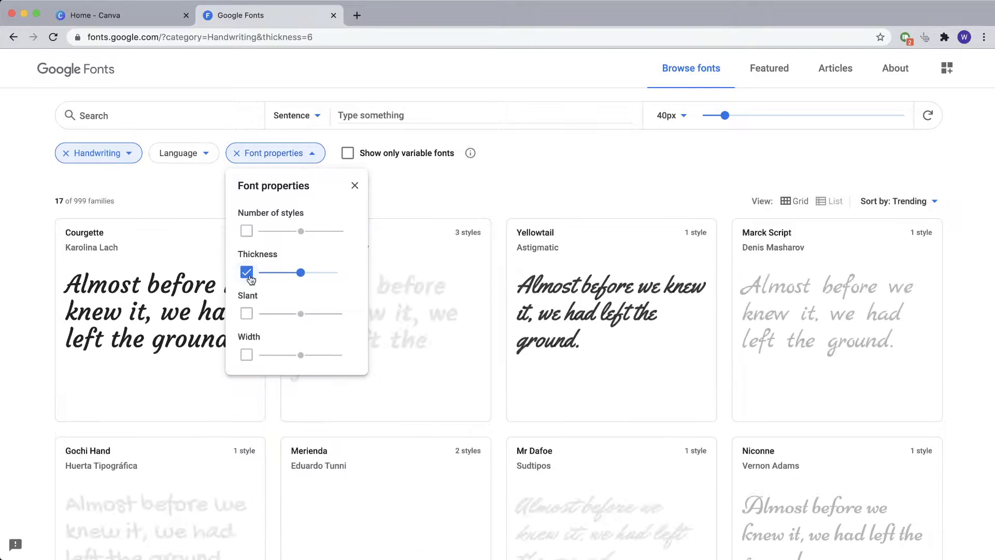
click(247, 314)
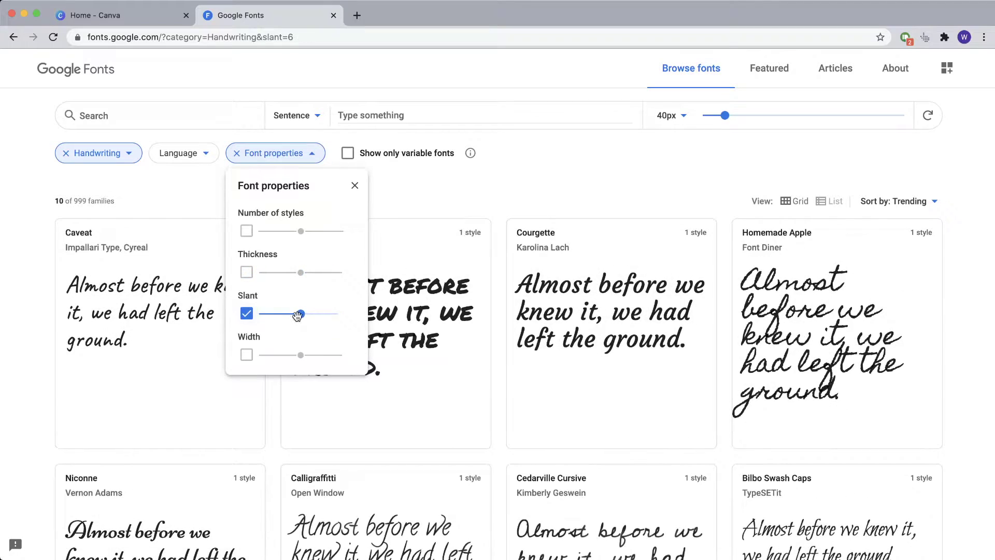
mouse_move(301, 314)
mouse_down()
mouse_move(328, 313)
mouse_move(301, 313)
mouse_up()
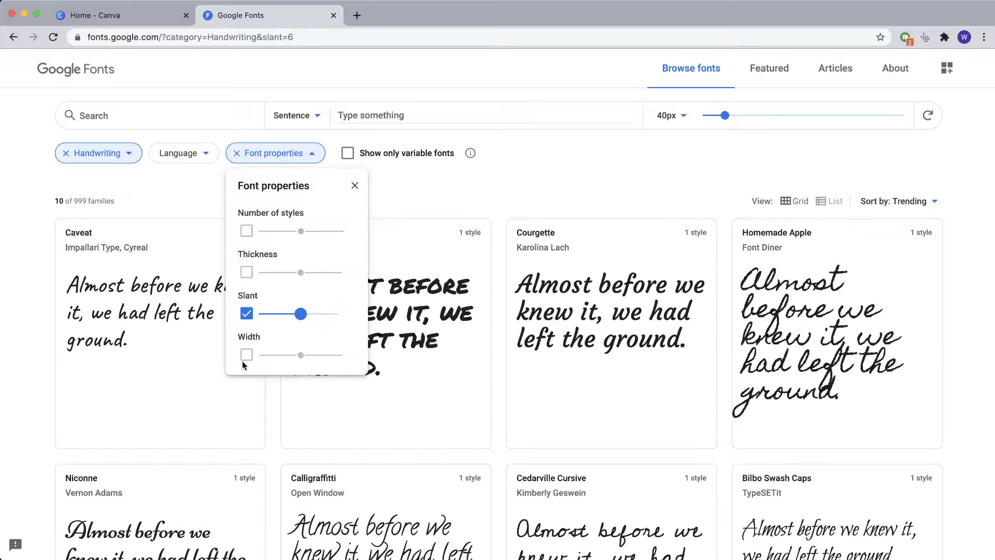
click(247, 355)
drag(300, 355, 332, 355)
click(247, 314)
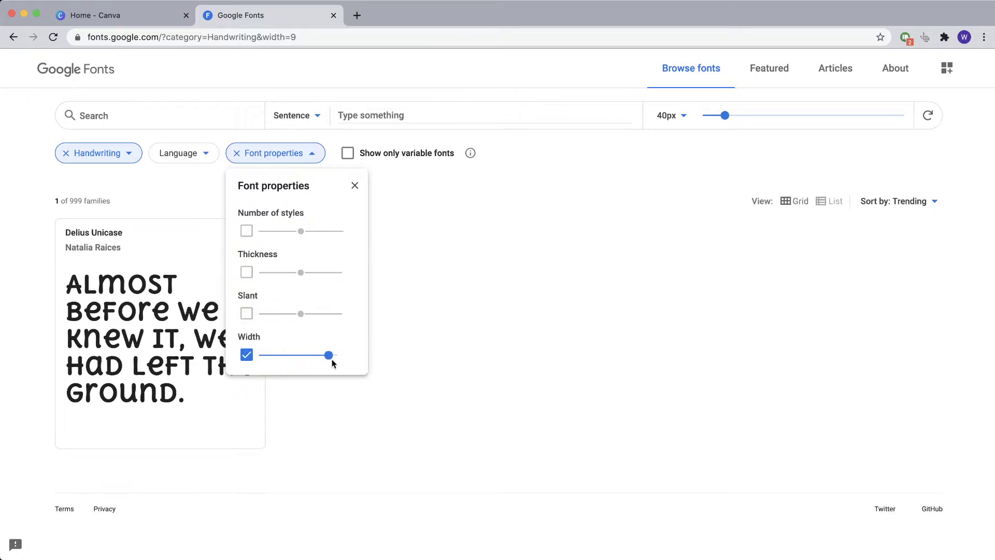
drag(329, 355, 264, 356)
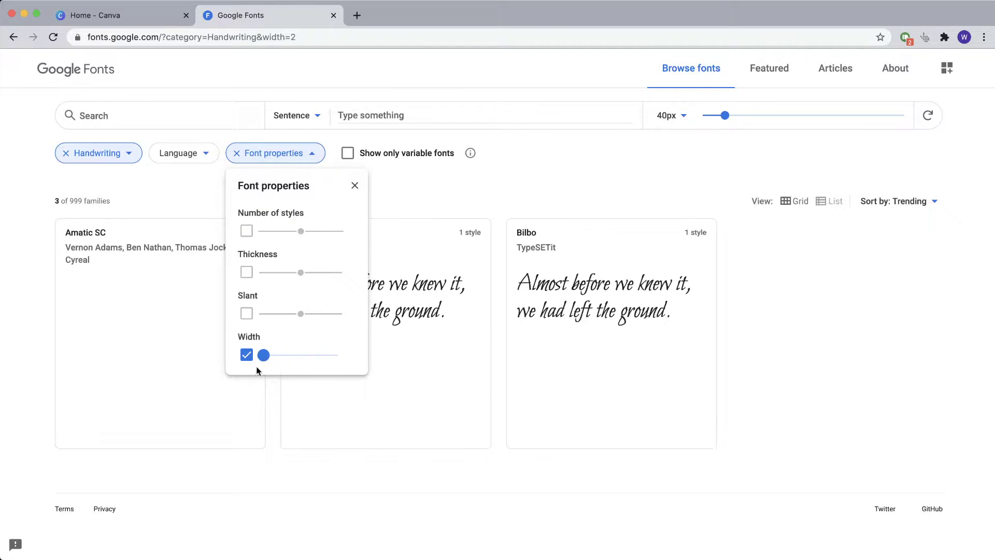
click(247, 355)
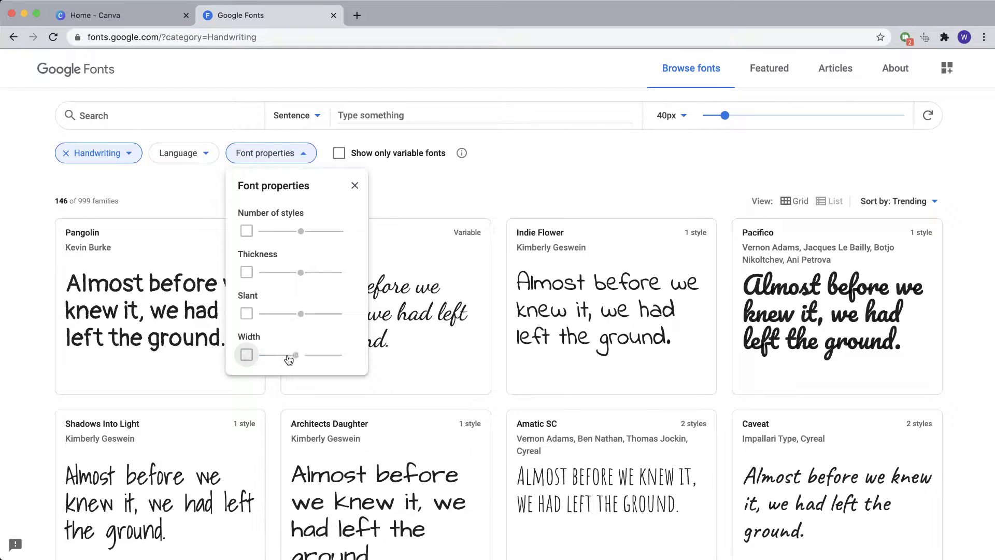
click(411, 191)
Open the Permanent Marker font page and return to the Canva home tab.
scroll(787, 280, down, 3)
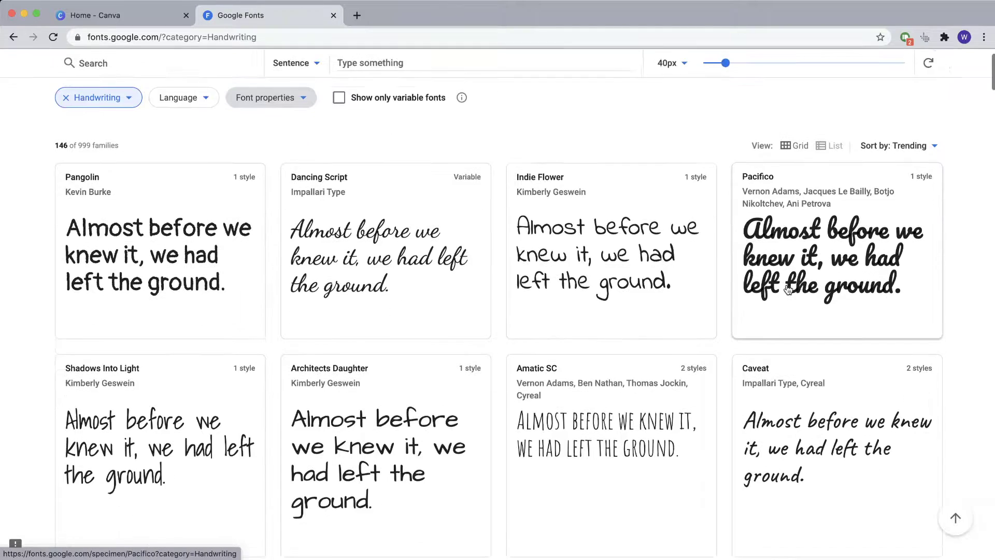
scroll(653, 336, down, 2)
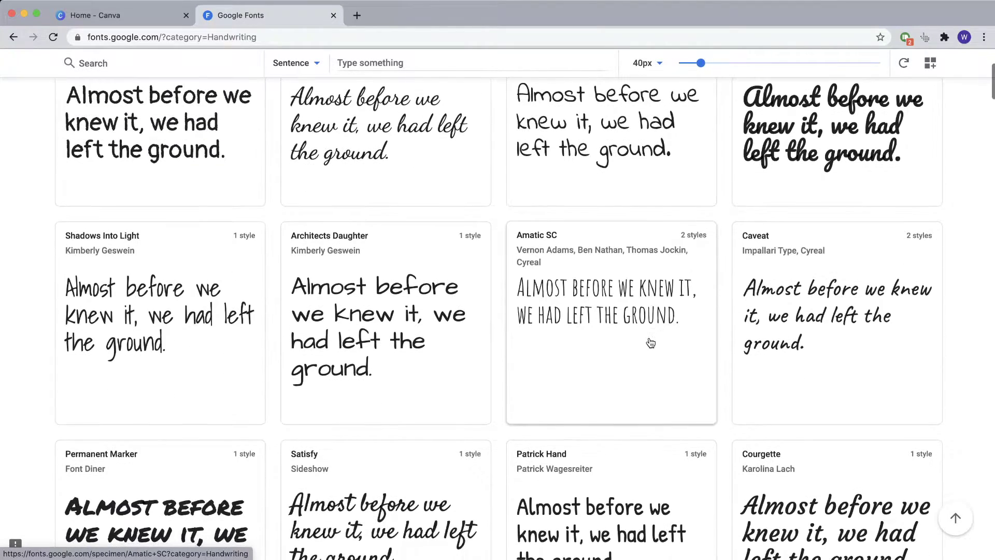
scroll(669, 350, down, 5)
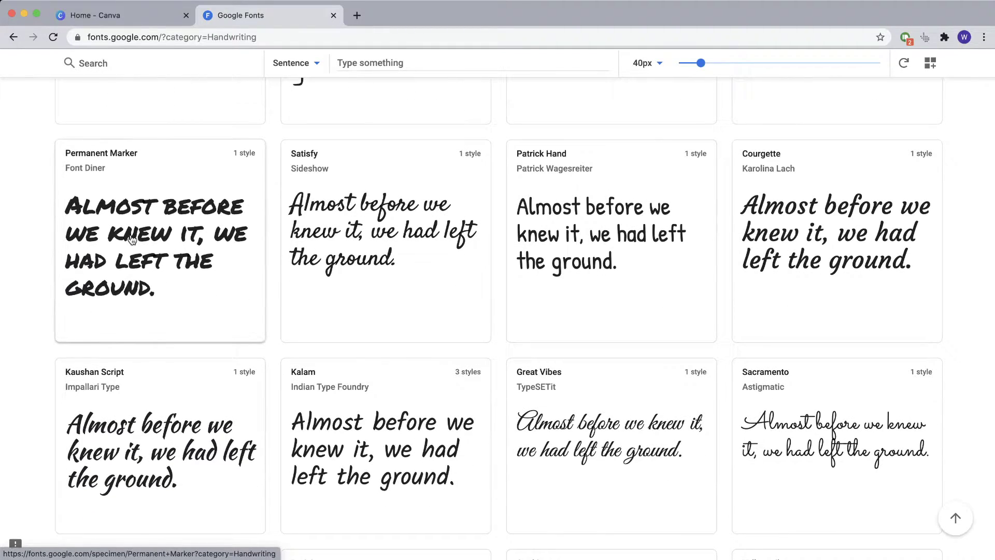
click(159, 240)
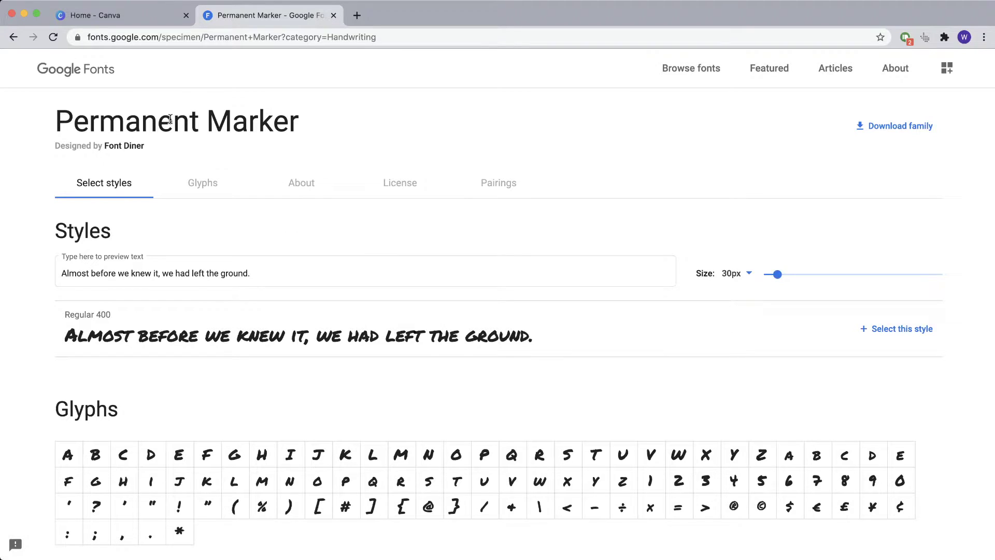
click(97, 11)
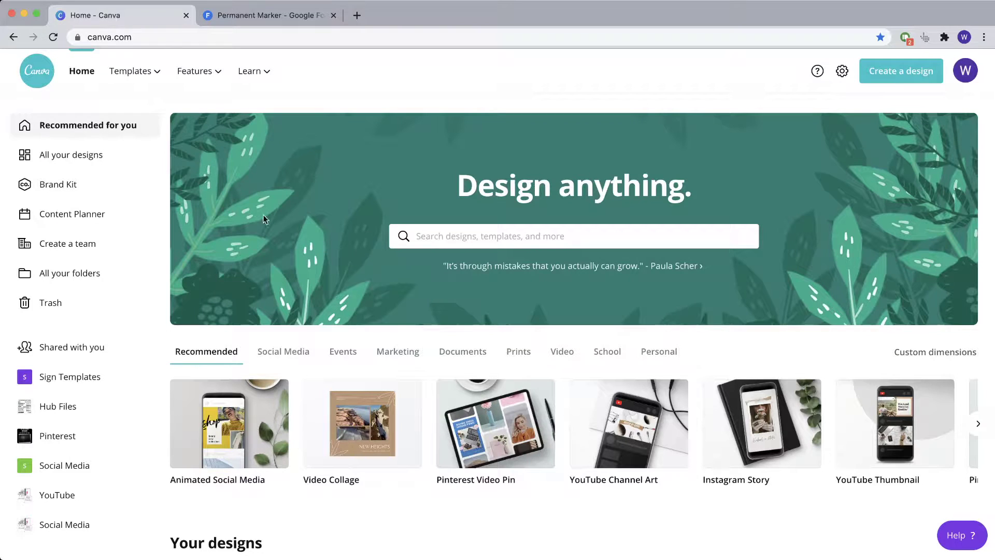
Create a new custom-size design of 1080 × 1080 px.
click(895, 71)
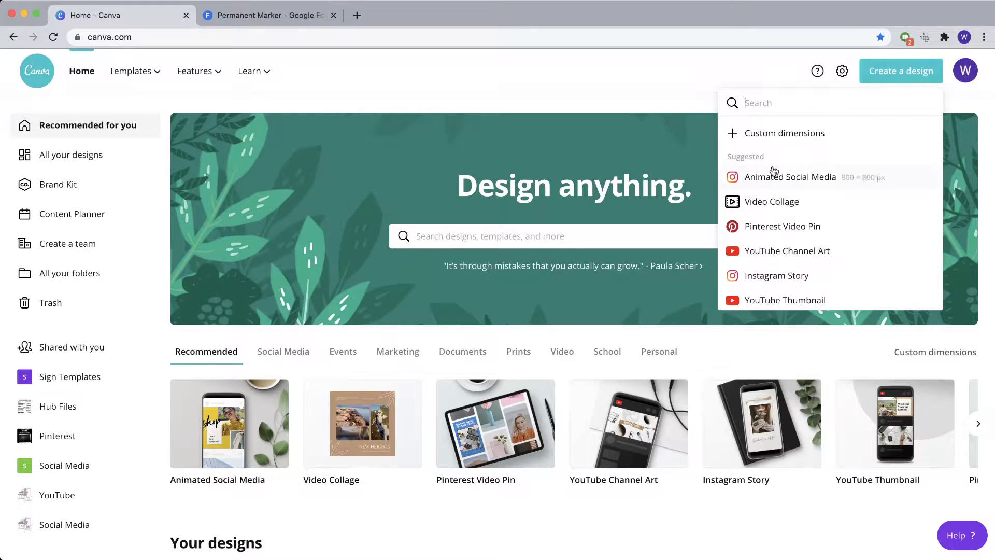
click(777, 133)
text(2)
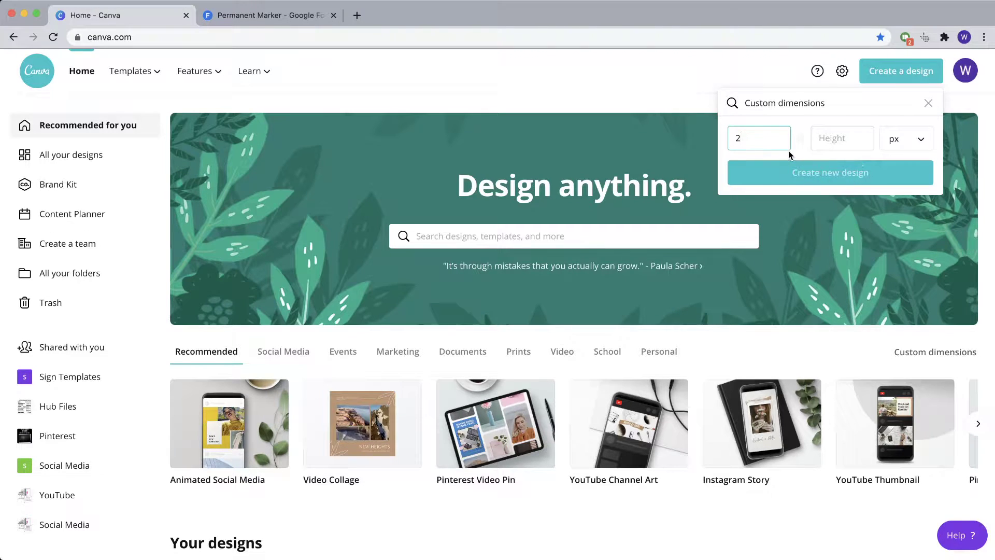
key(BackSpace)
text(1080)
key(Tab)
text(1080)
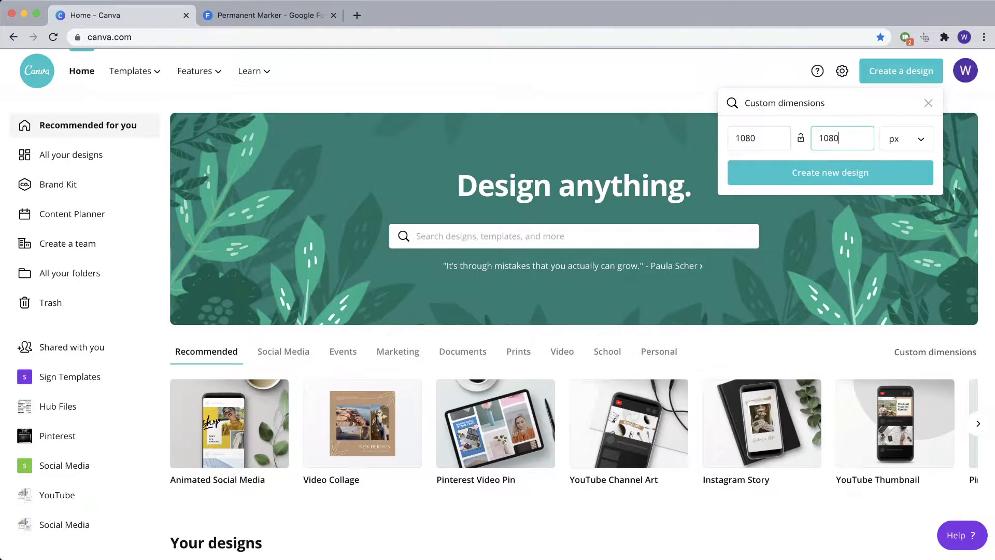
key(Return)
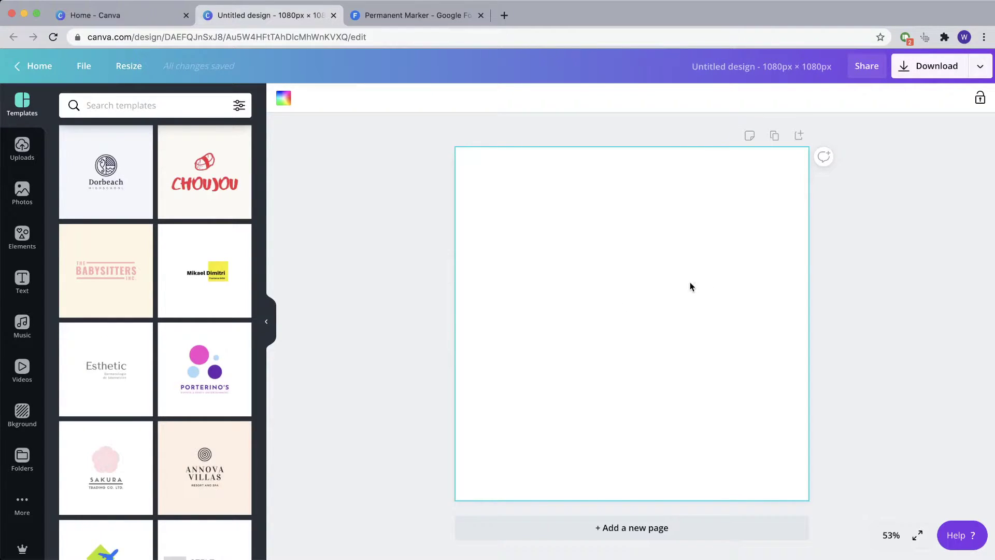
Add an enlarged text box near the page top reading 'Permanent Marker' and select it.
key(t)
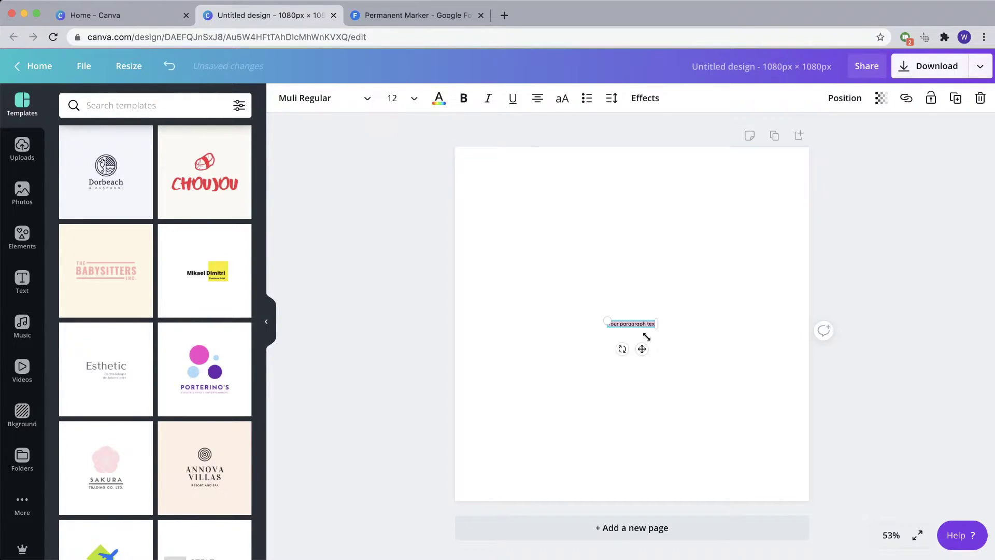
drag(647, 333, 803, 401)
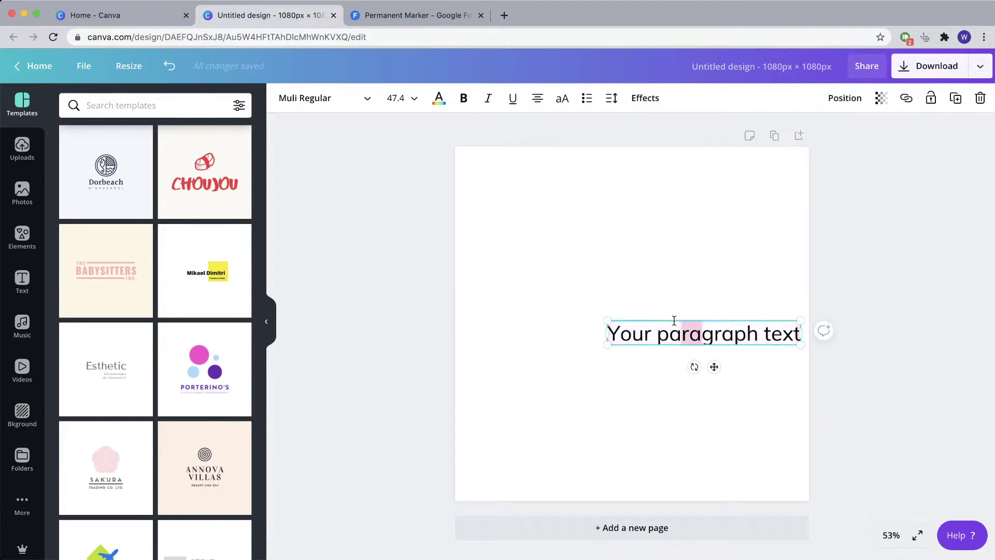
key(shift+Left)
key(shift+Left)
key(shift+Left)
key(shift+Left)
key(shift+Left)
key(shift+Left)
key(shift+Left)
key(shift+Left)
key(shift+Left)
key(shift+Left)
drag(686, 319, 614, 207)
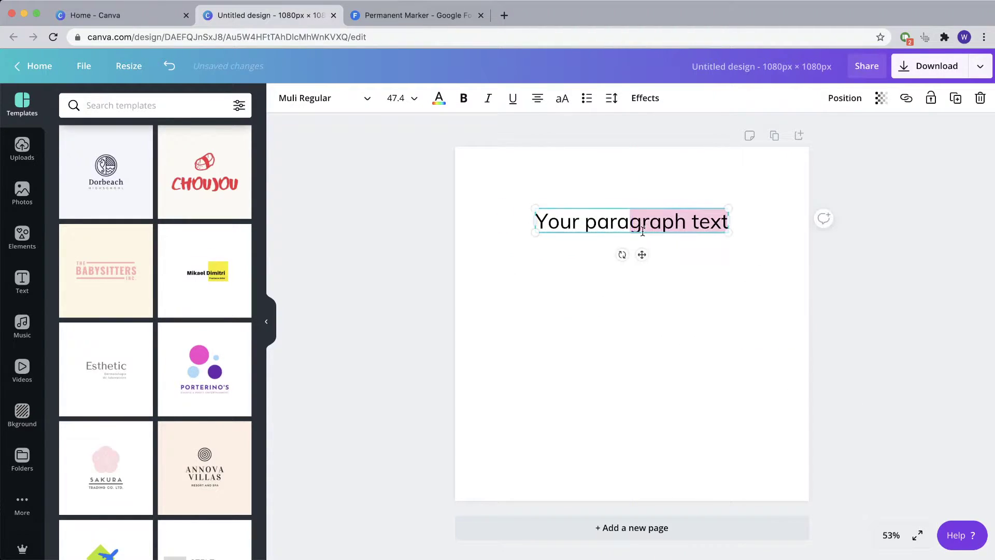
triple_click(643, 229)
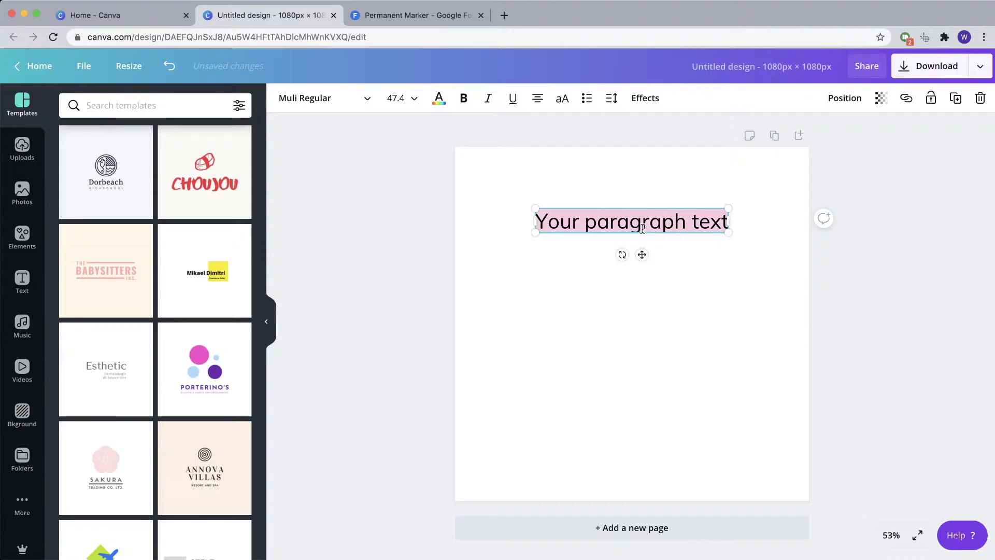
text(Handwi)
key(alt+BackSpace)
text(Perma)
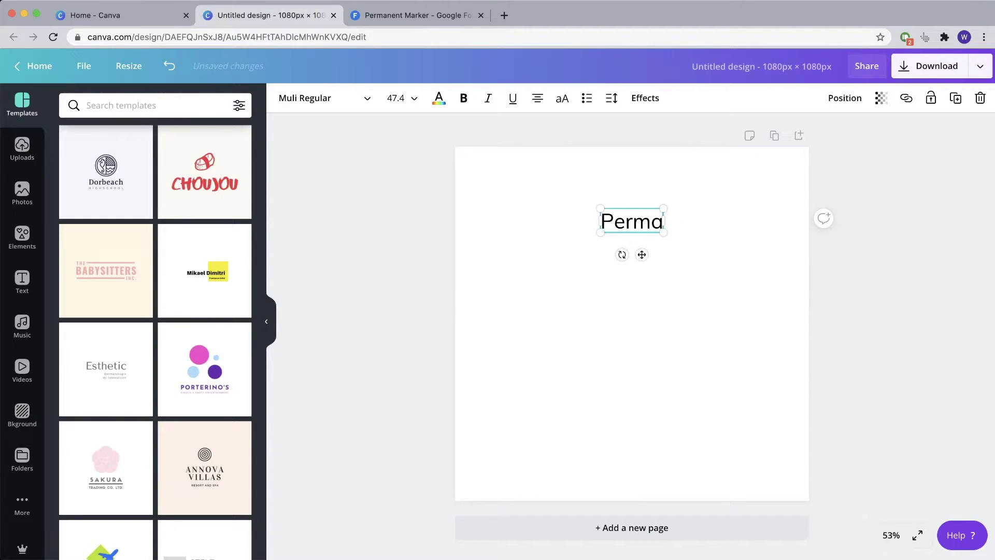
text(nent Marker)
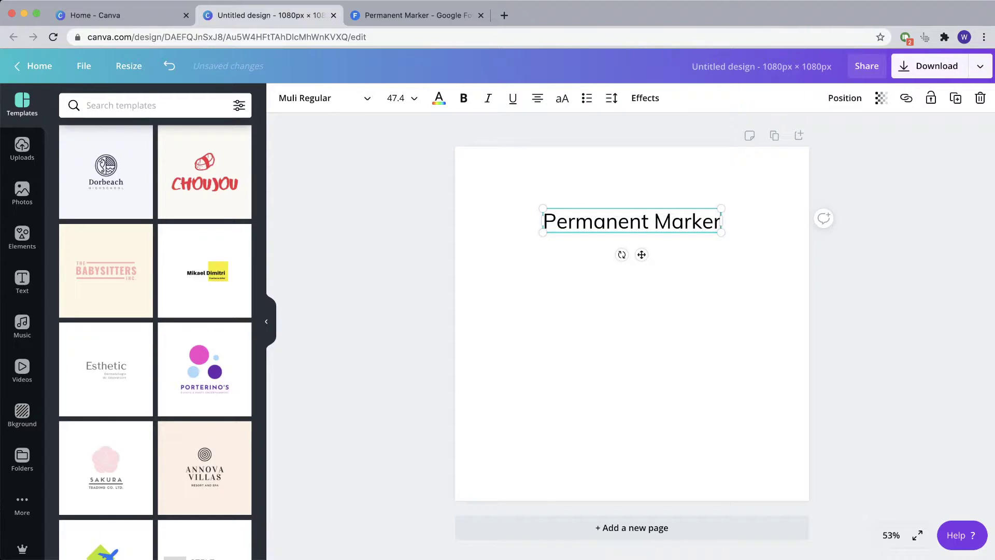
key(super+a)
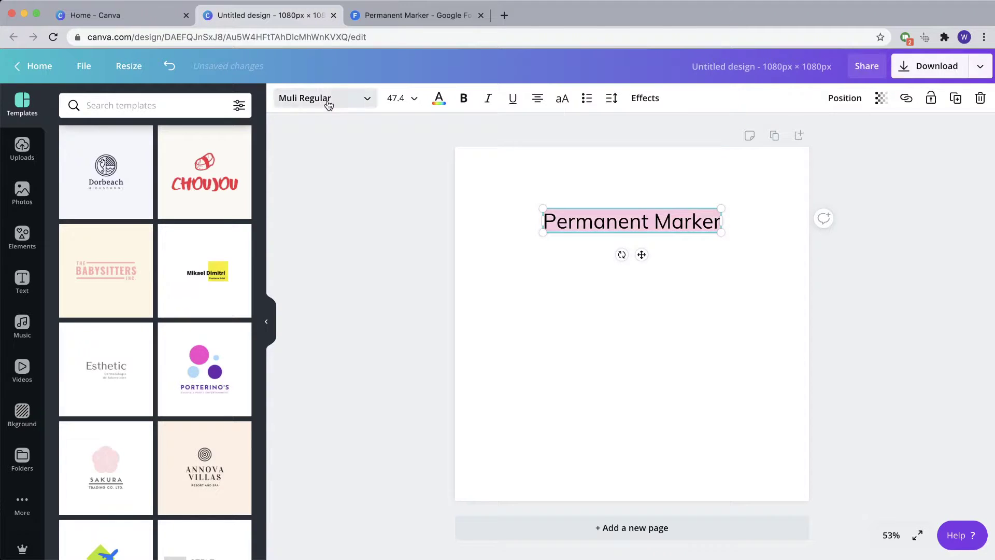
click(312, 101)
Search the fonts for 'perm' and apply Permanent Marker to the text.
click(178, 105)
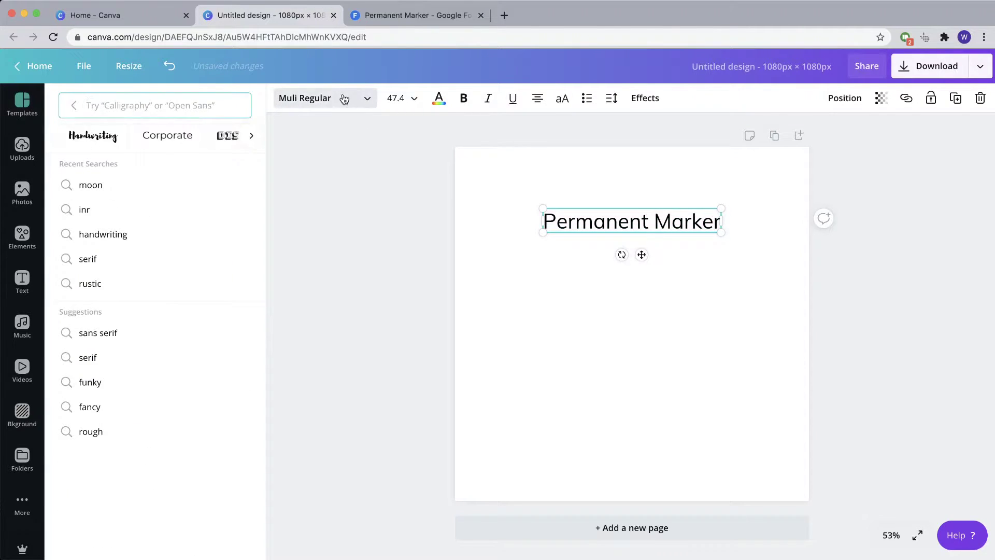
text(perm)
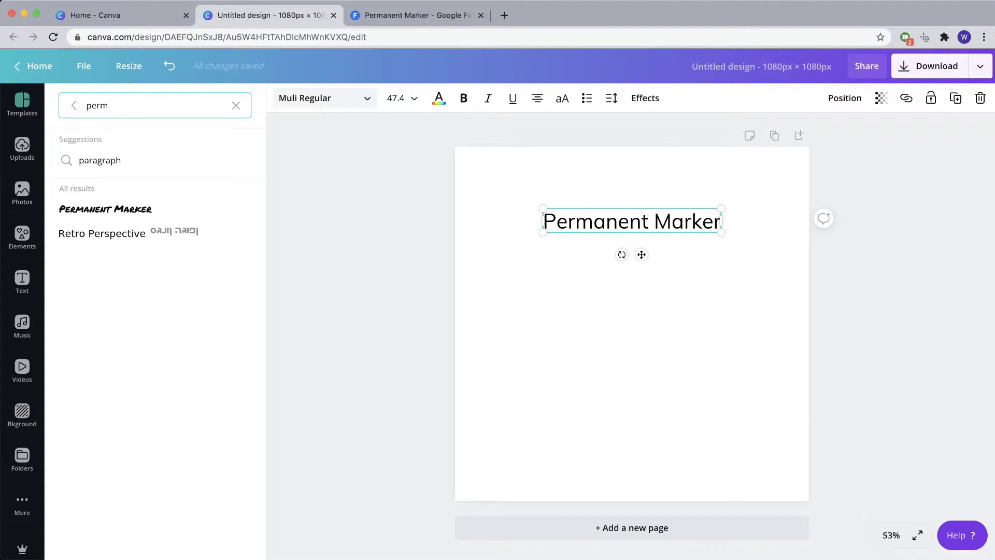
click(106, 209)
key(Escape)
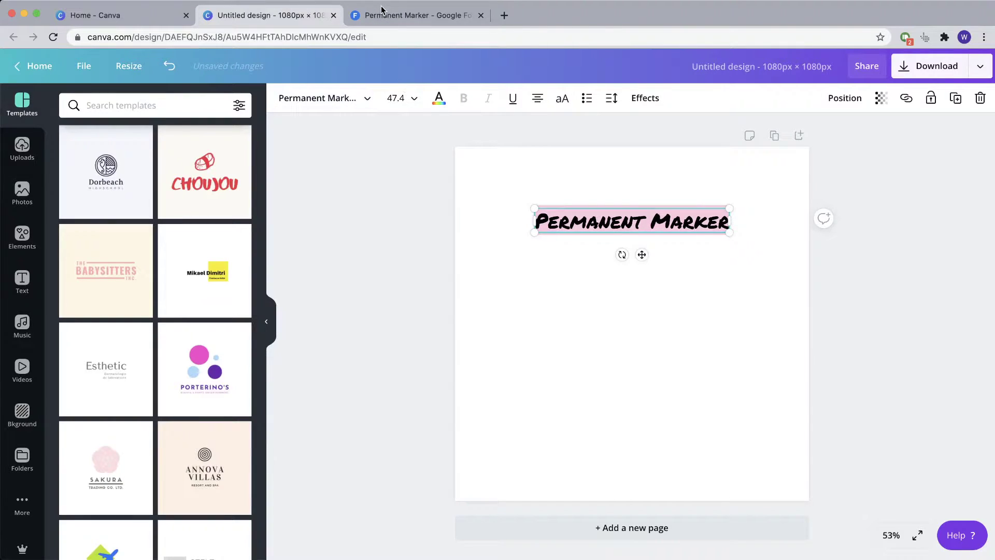
Go back from the Permanent Marker page to the Google Fonts Handwriting list.
click(421, 20)
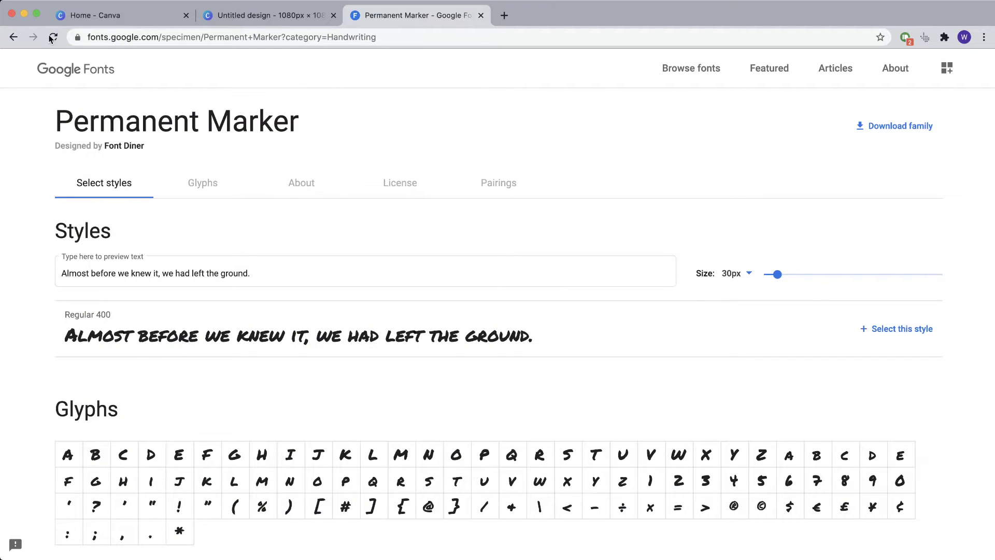
click(14, 37)
scroll(496, 252, down, 5)
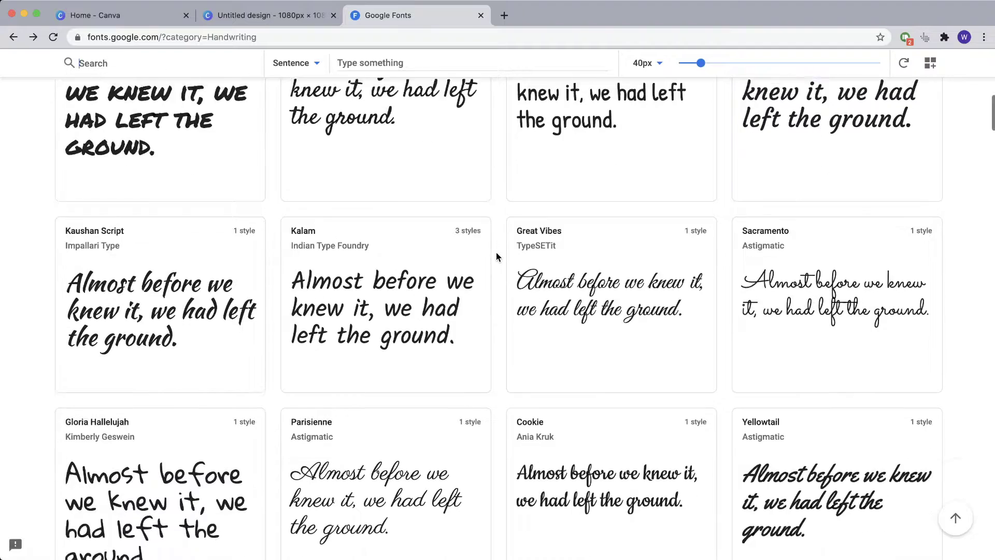
scroll(612, 265, down, 2)
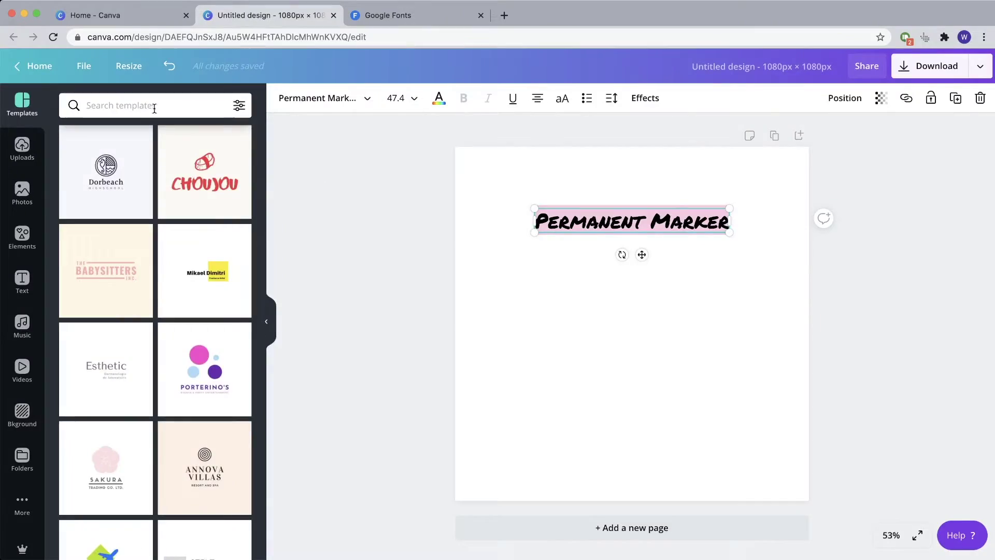
text(yellow)
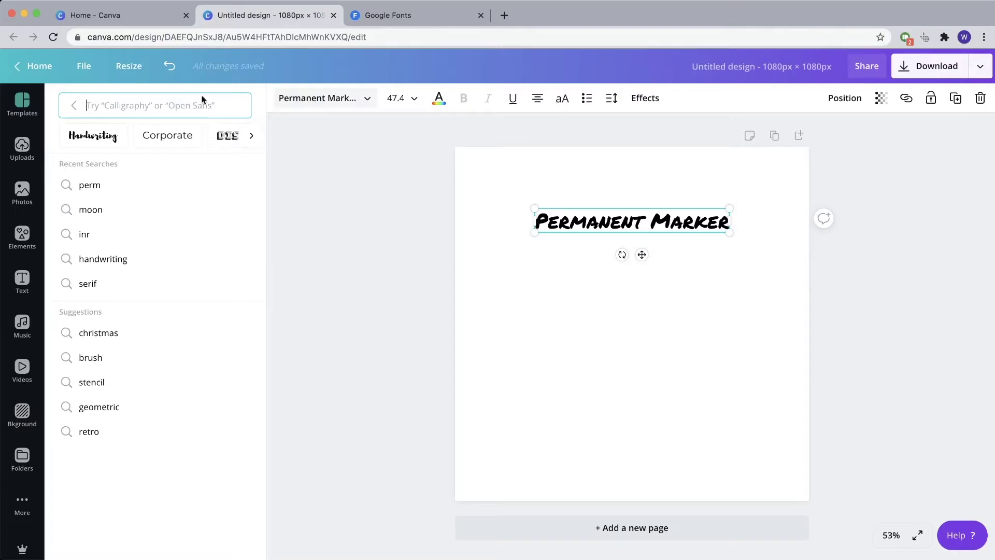
text(s)
key(BackSpace)
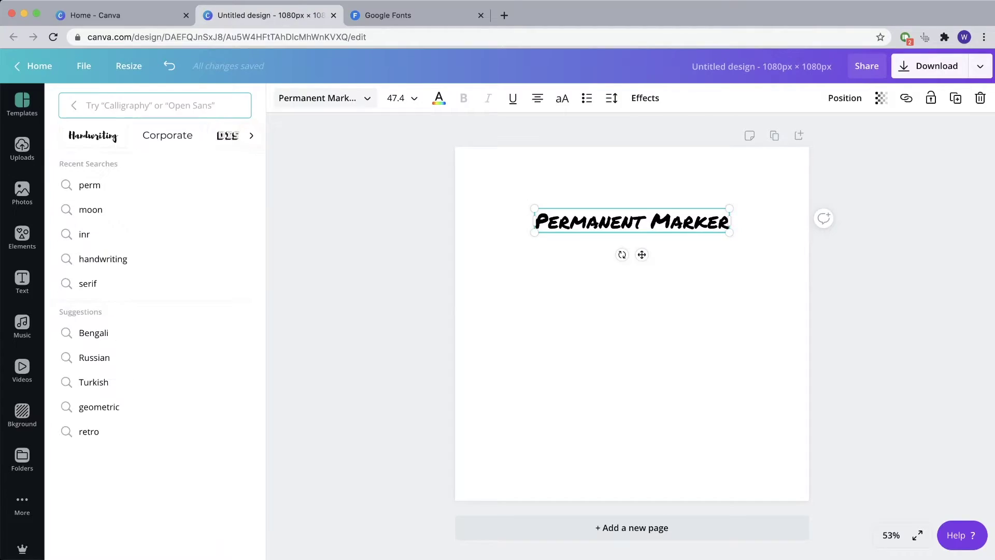
Change the Canva text to 'Rock Salt' and search Canva's fonts for Rock Salt.
triple_click(601, 220)
text(Rock)
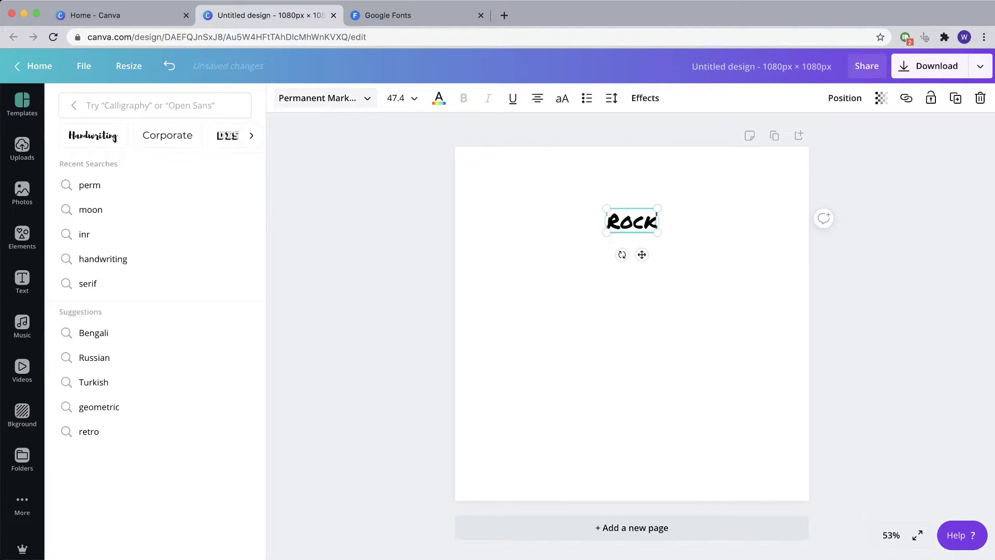
text( Salt)
key(super+a)
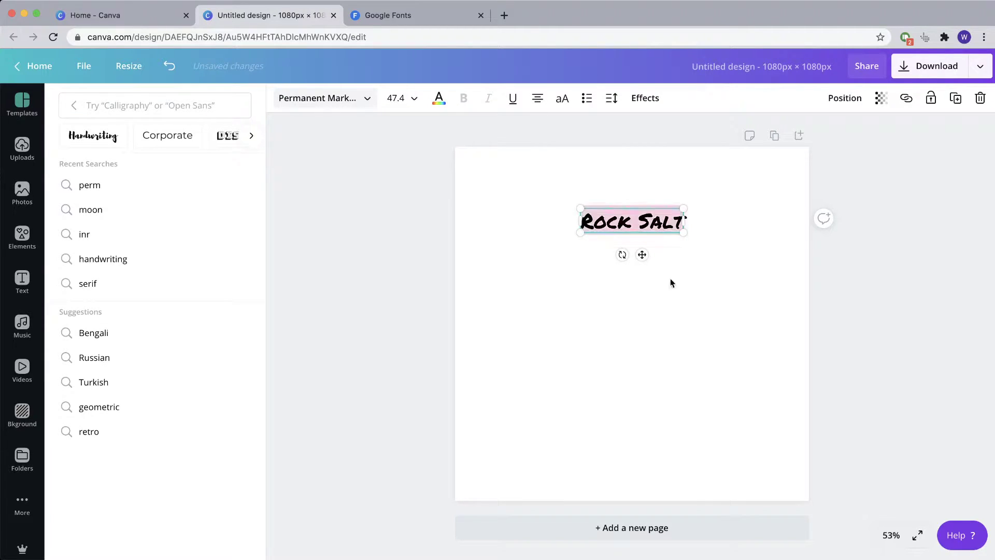
click(126, 100)
text(r)
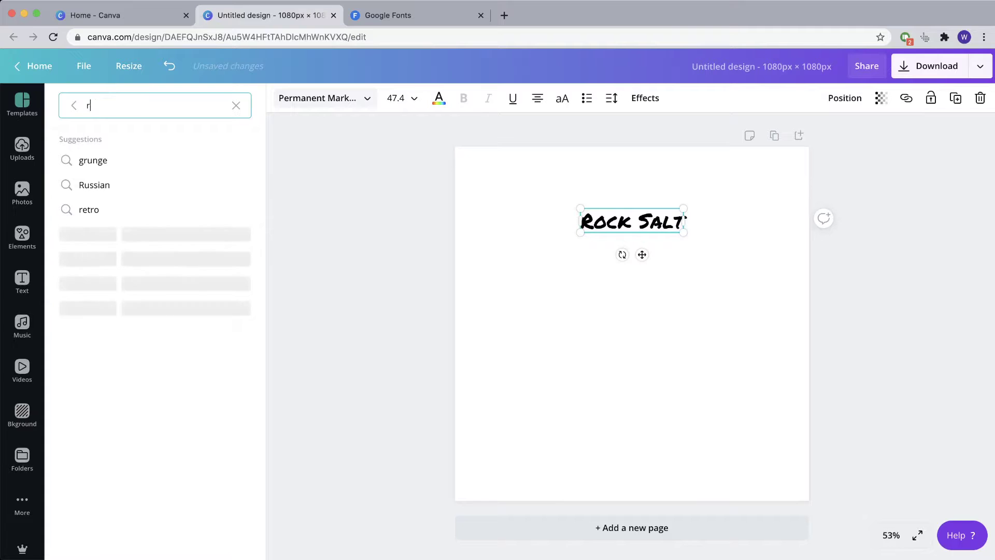
text(aoock sta)
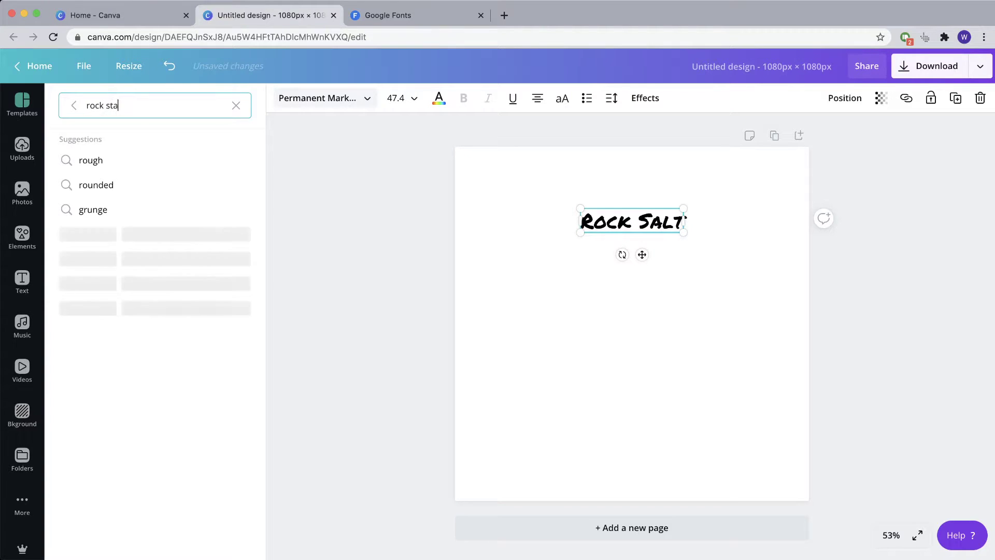
key(BackSpace)
key(BackSpace)
text(alk)
key(BackSpace)
text(t)
click(422, 9)
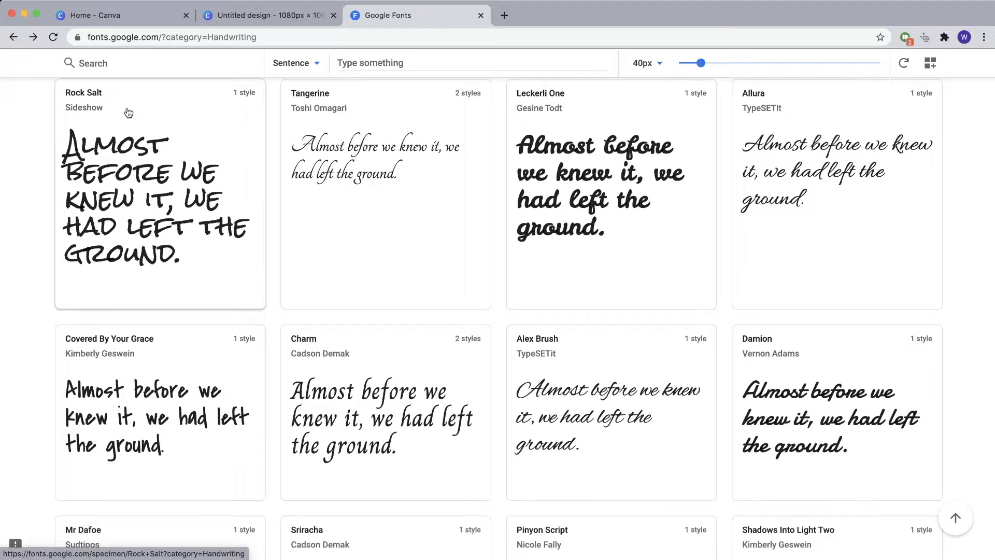
Preview Rock Salt with 'Preview anything!' and download the Rock Salt font family.
click(236, 96)
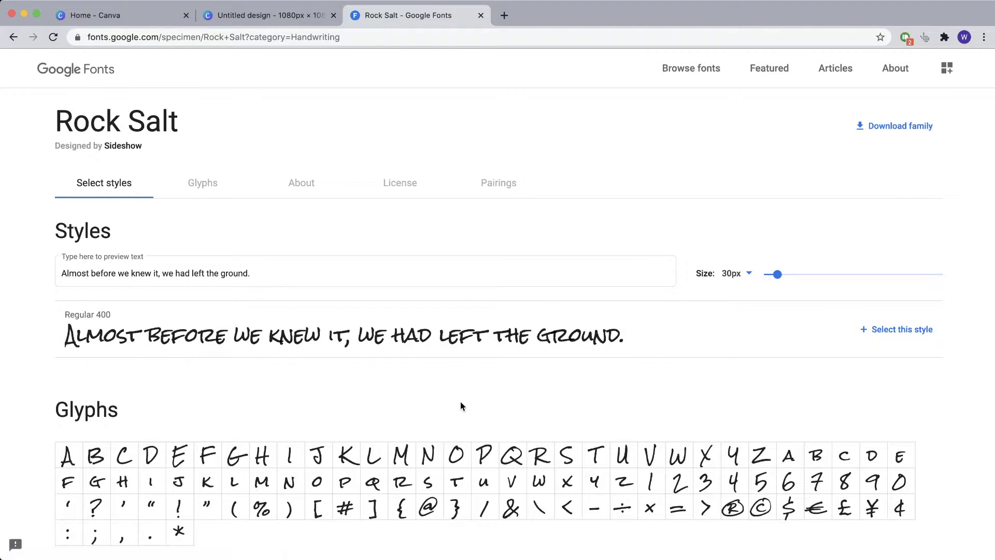
triple_click(282, 272)
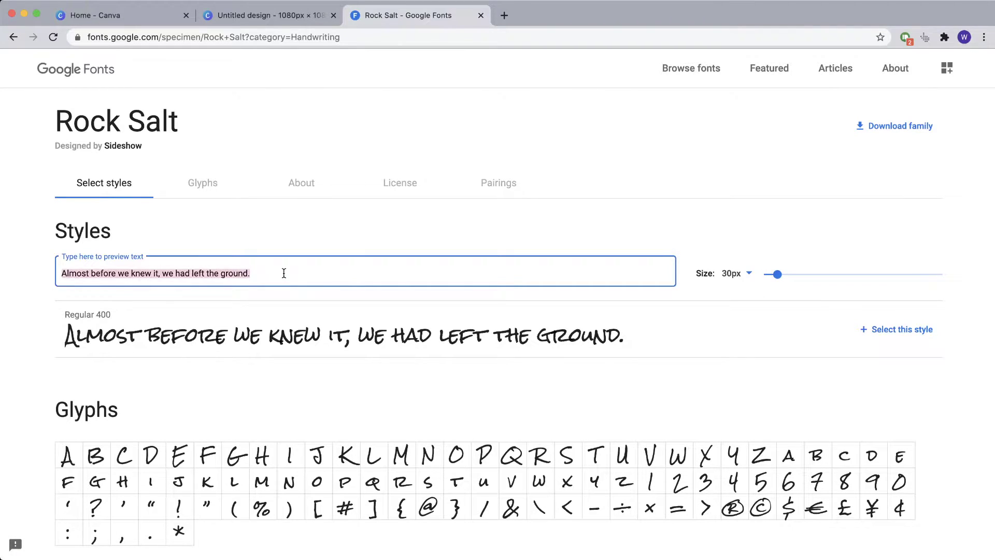
text(W)
key(BackSpace)
text(P)
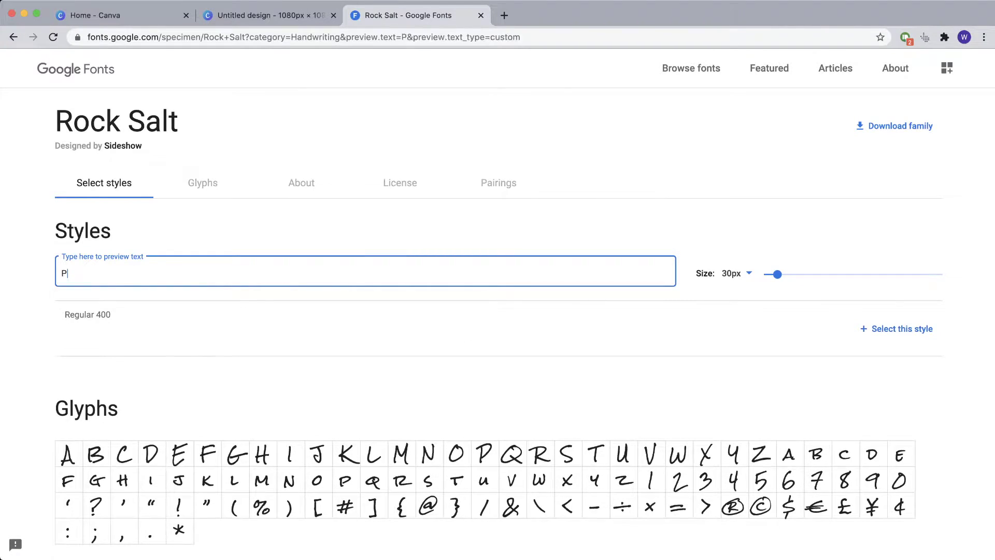
text(review anything!)
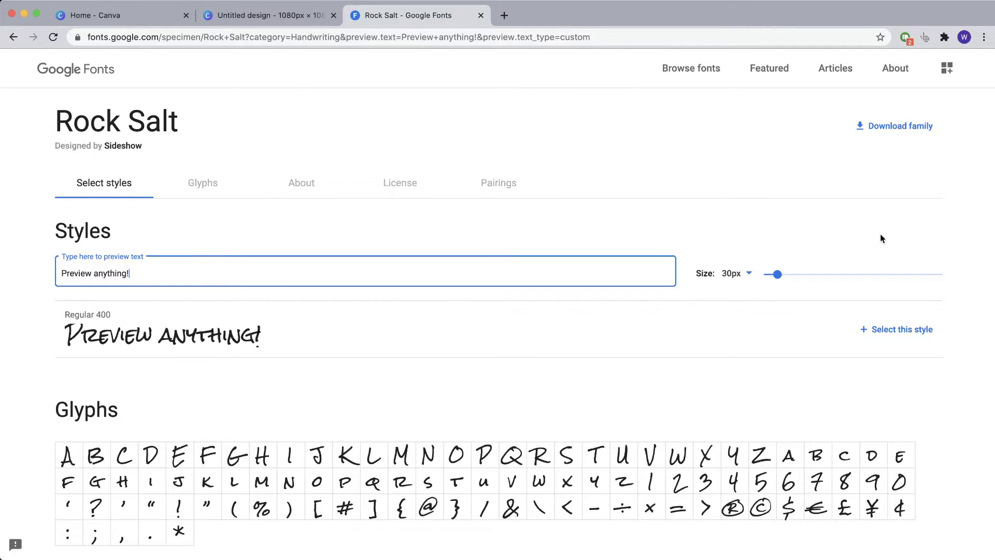
click(881, 126)
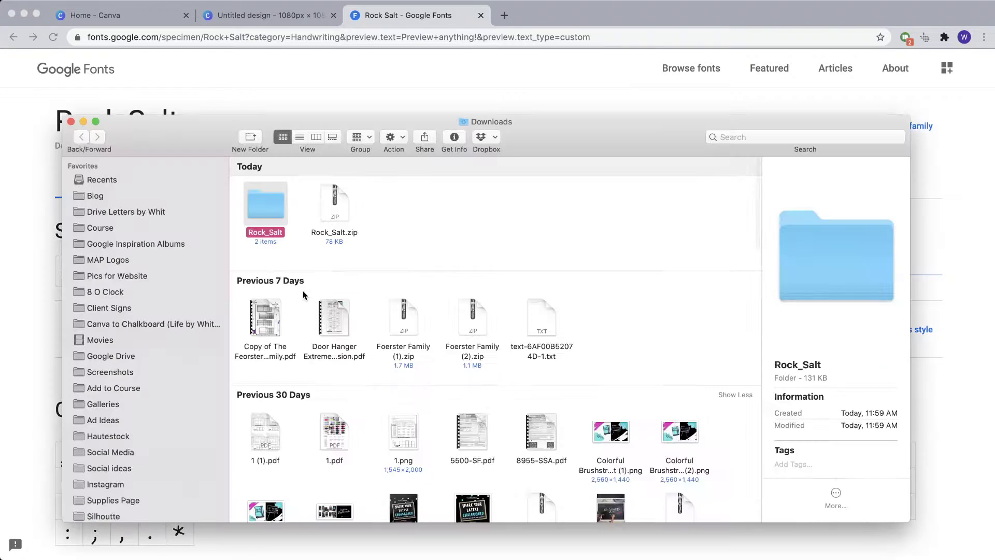
Move the Downloads window aside, open the Rock_Salt folder and pick RockSalt-Regular.ttf.
drag(374, 125, 801, 274)
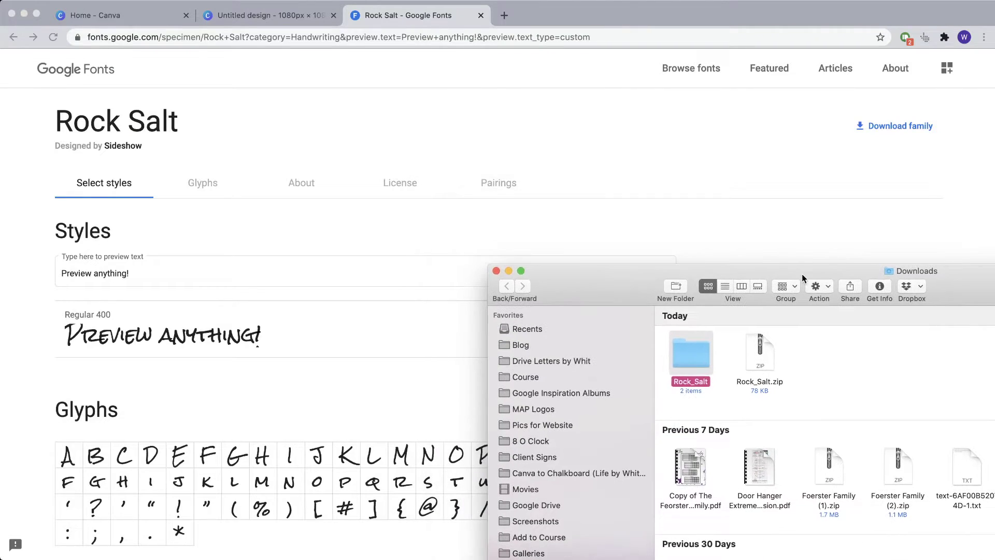
double_click(692, 356)
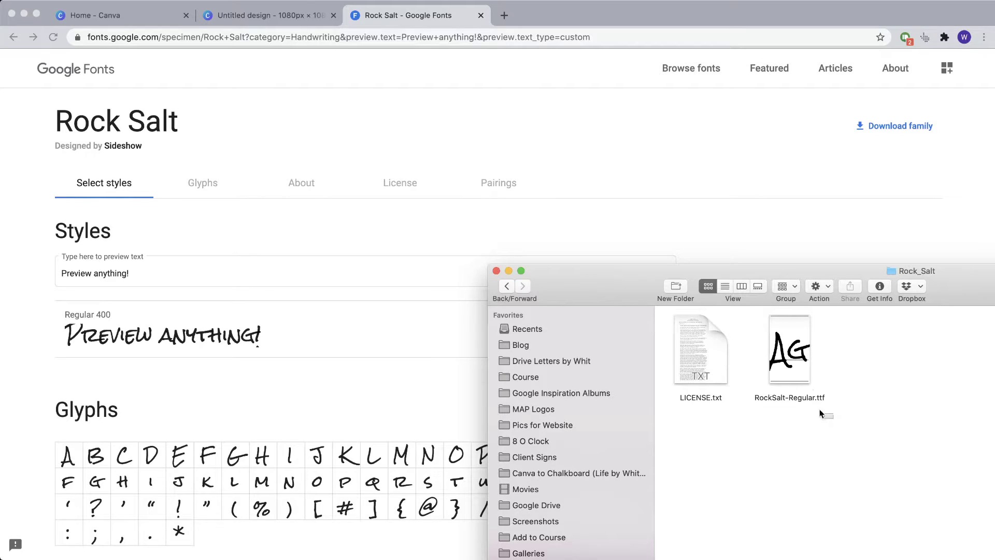
drag(820, 412, 784, 333)
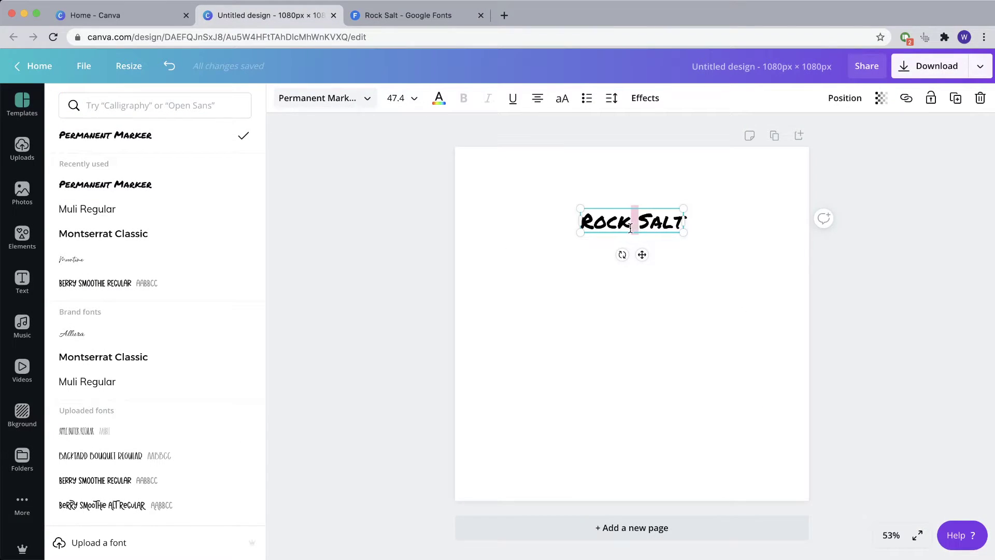
Go to the Brand Kit page and open the font upload file chooser at its bottom.
key(super+a)
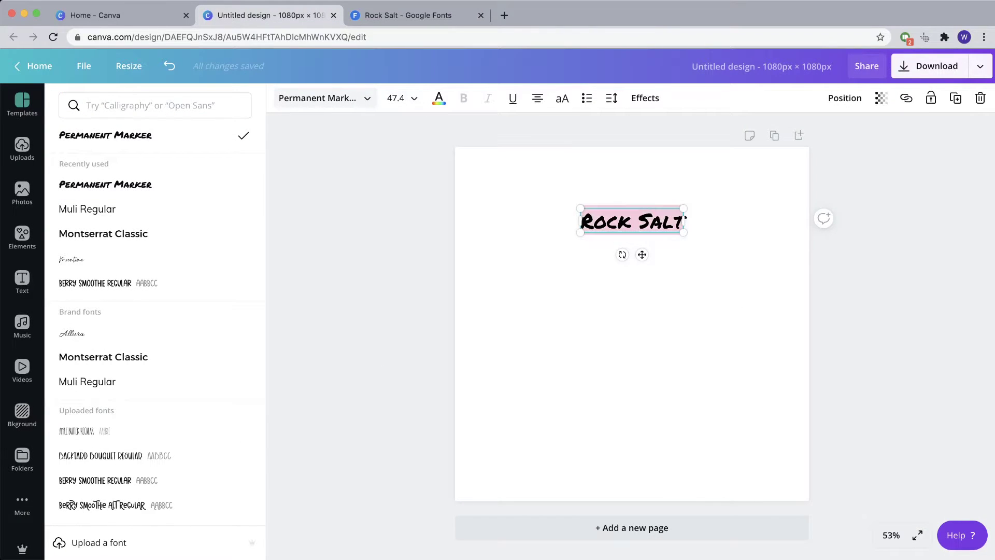
click(110, 544)
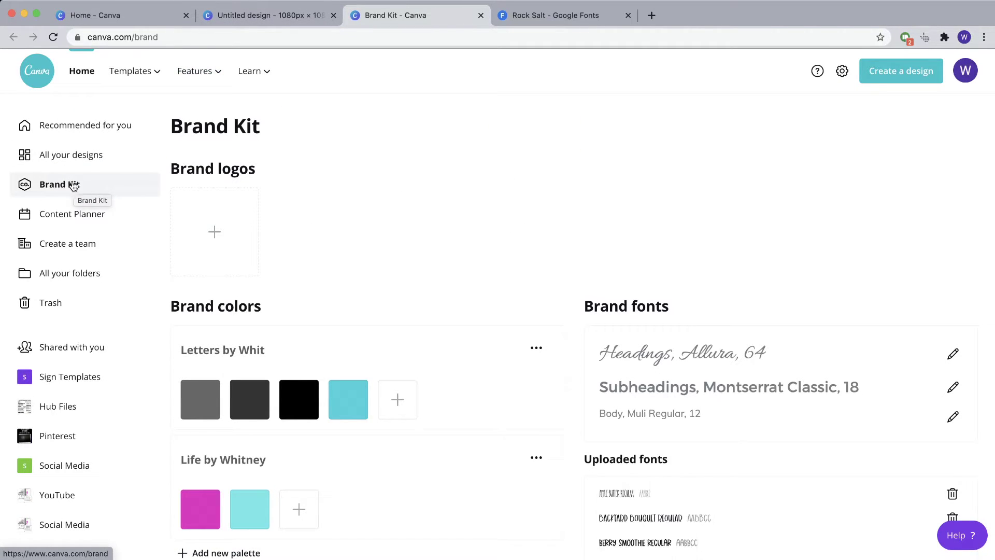
scroll(563, 291, down, 3)
scroll(586, 290, down, 1)
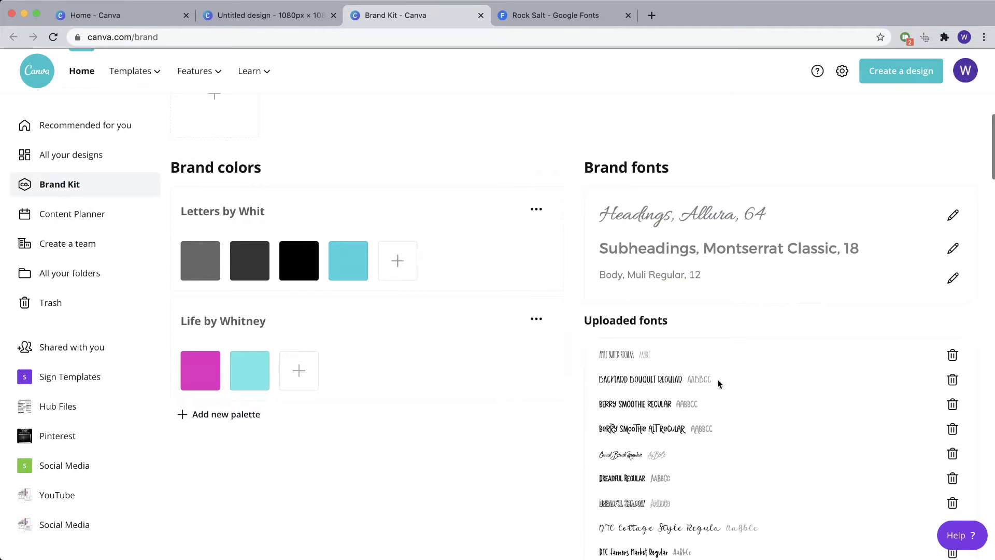
scroll(689, 267, down, 20)
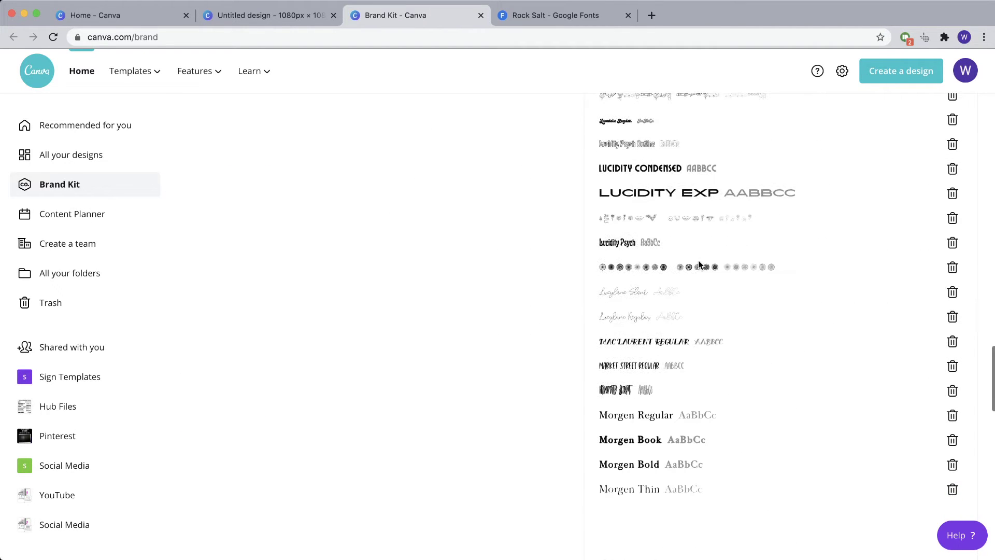
scroll(698, 260, down, 2)
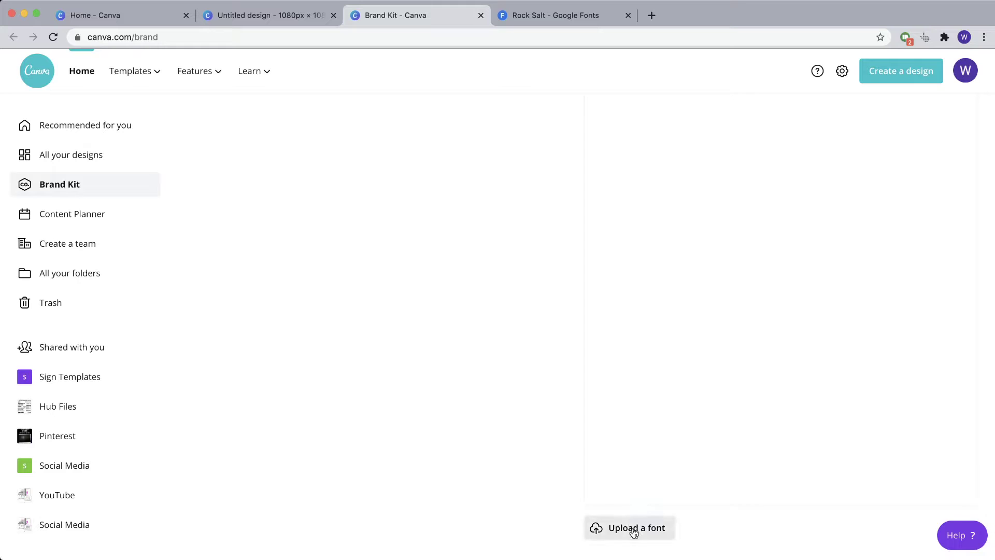
click(643, 535)
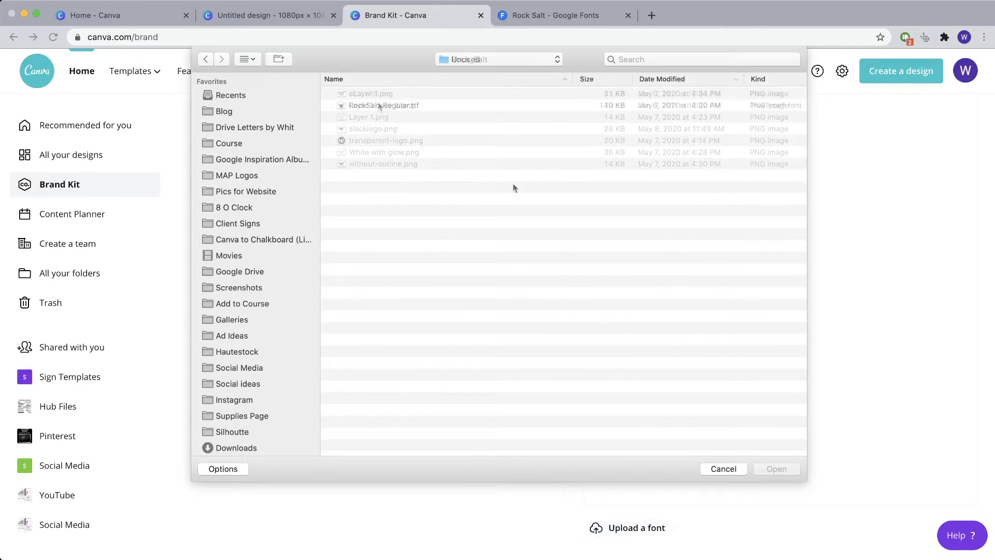
Upload RockSalt-Regular.ttf from the Rock_Salt folder to the Brand Kit, accepting the rights notice.
double_click(386, 105)
click(409, 106)
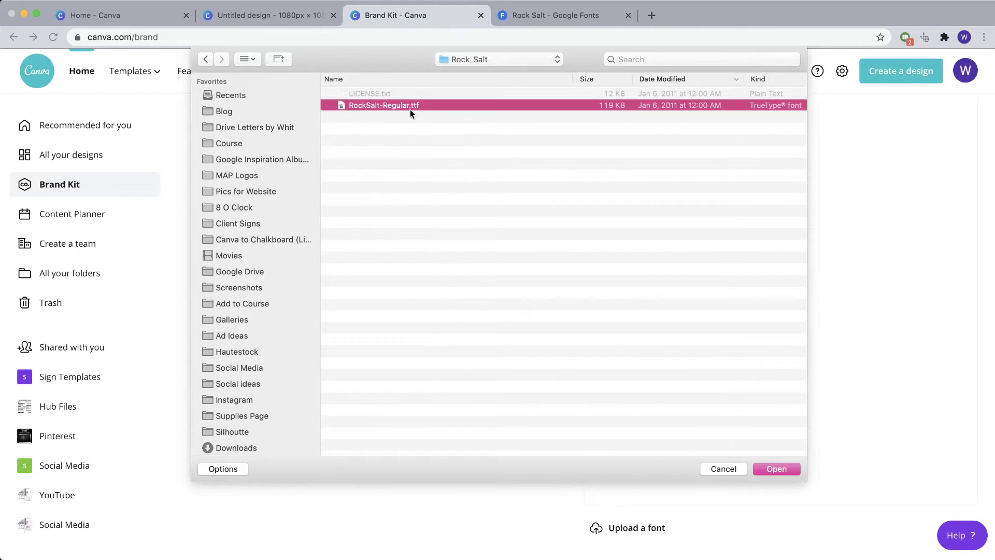
click(775, 468)
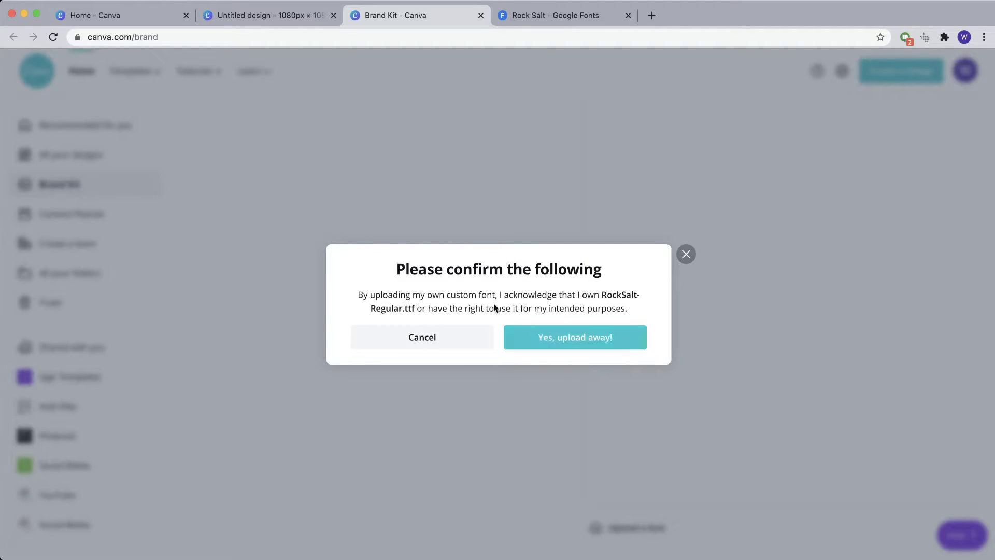
click(586, 339)
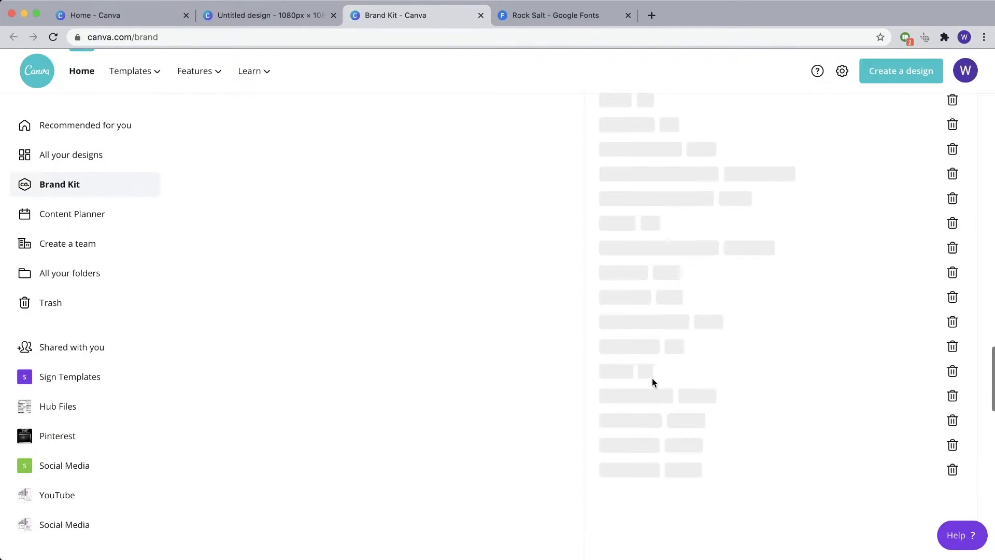
Scroll the Brand Kit font list, then return to the Rock Salt design tab.
scroll(652, 373, down, 10)
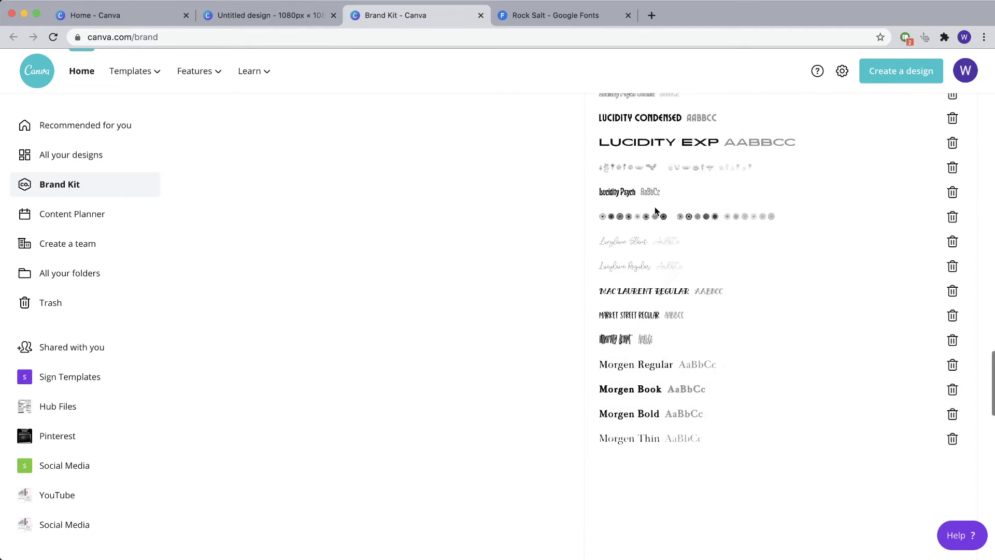
scroll(611, 362, down, 2)
scroll(714, 469, down, 5)
scroll(695, 394, up, 2)
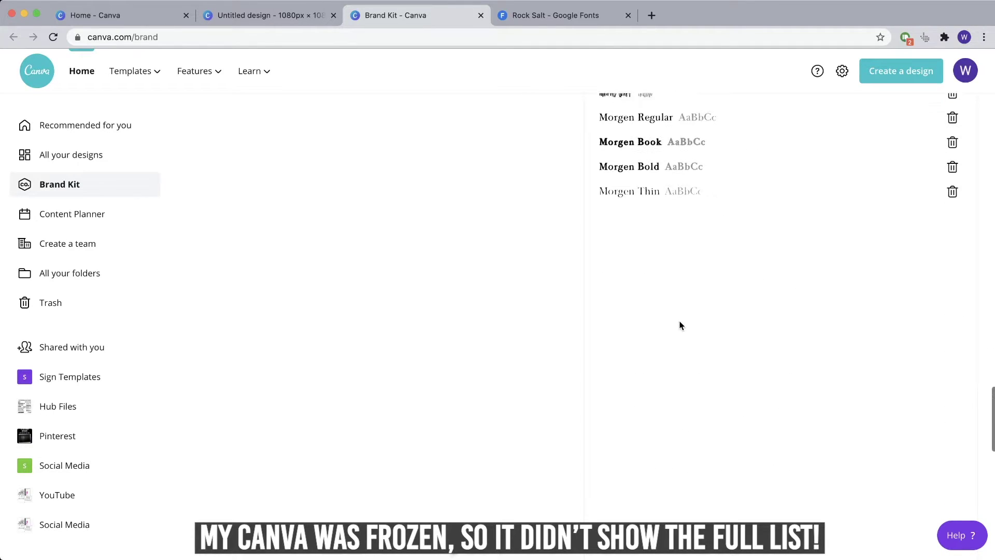
scroll(679, 325, down, 1)
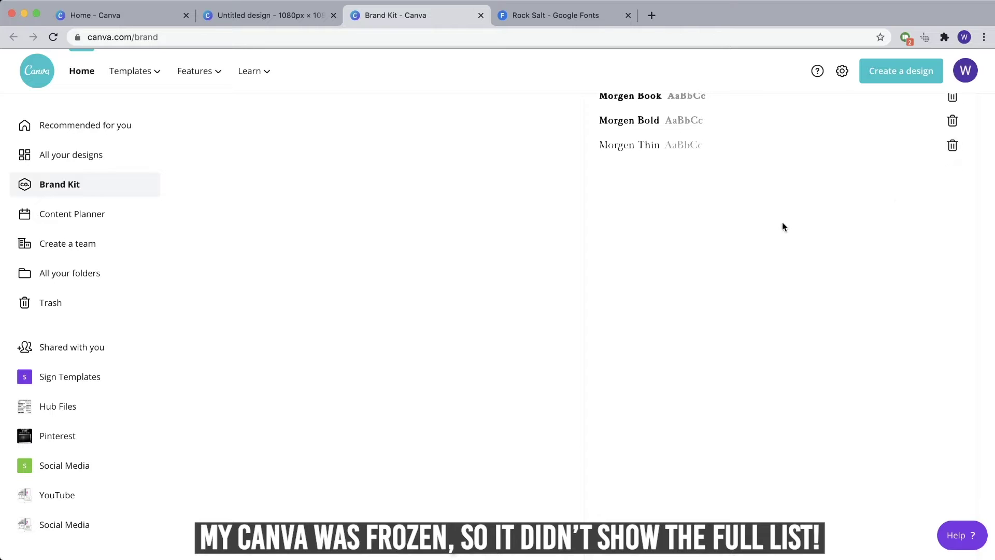
scroll(782, 223, up, 6)
scroll(788, 227, down, 1)
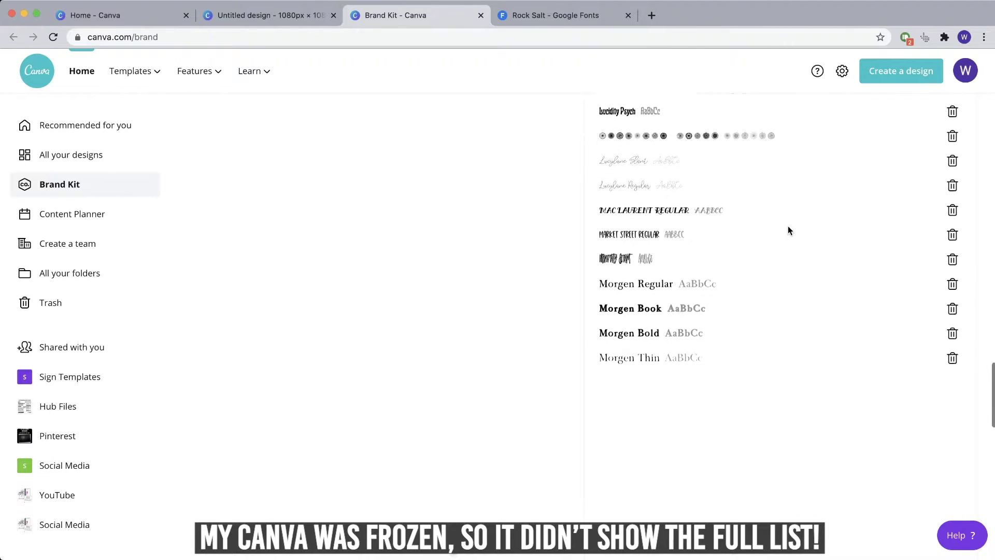
scroll(787, 231, down, 1)
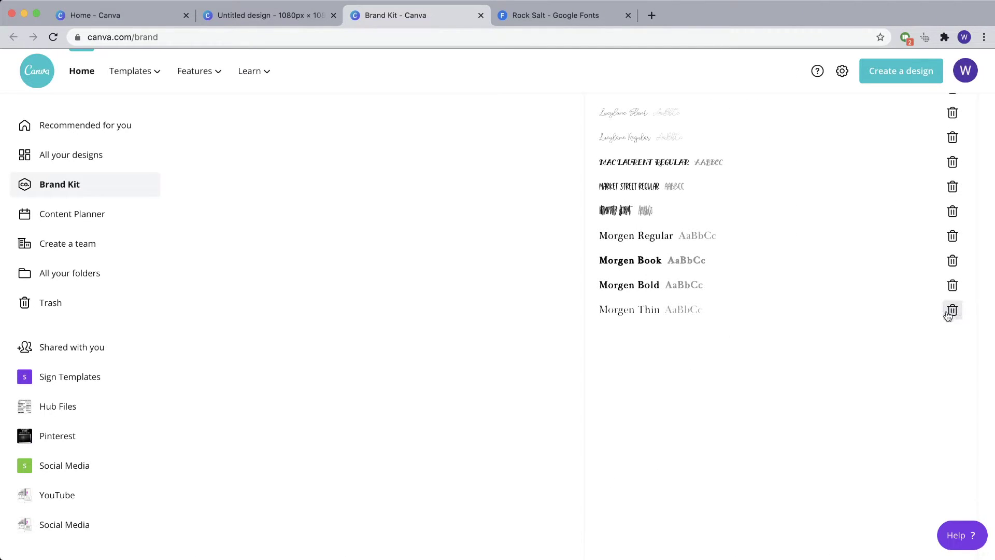
scroll(691, 326, down, 2)
key(ctrl+shift+Tab)
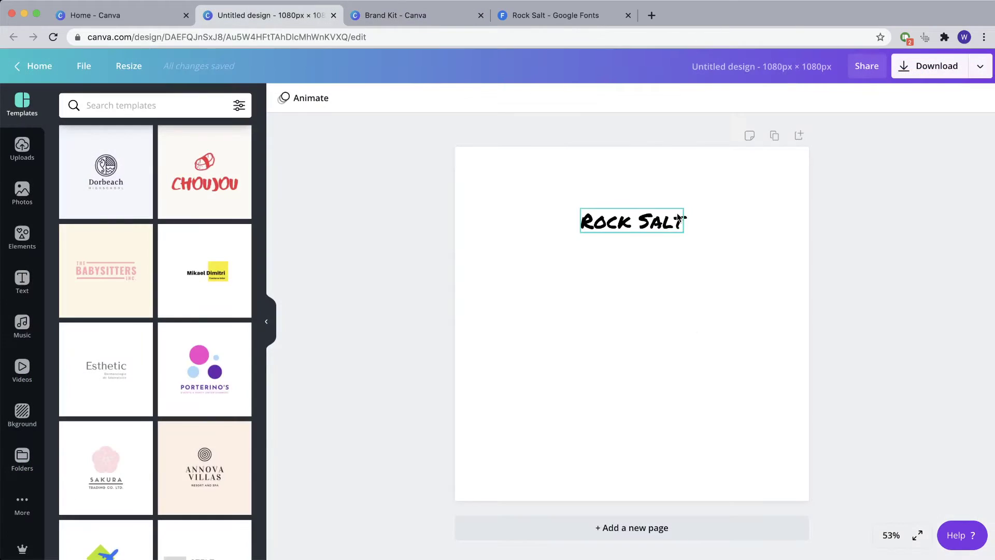
Reload the editor and set the Rock Salt text in the Rock Salt Regular font.
click(637, 221)
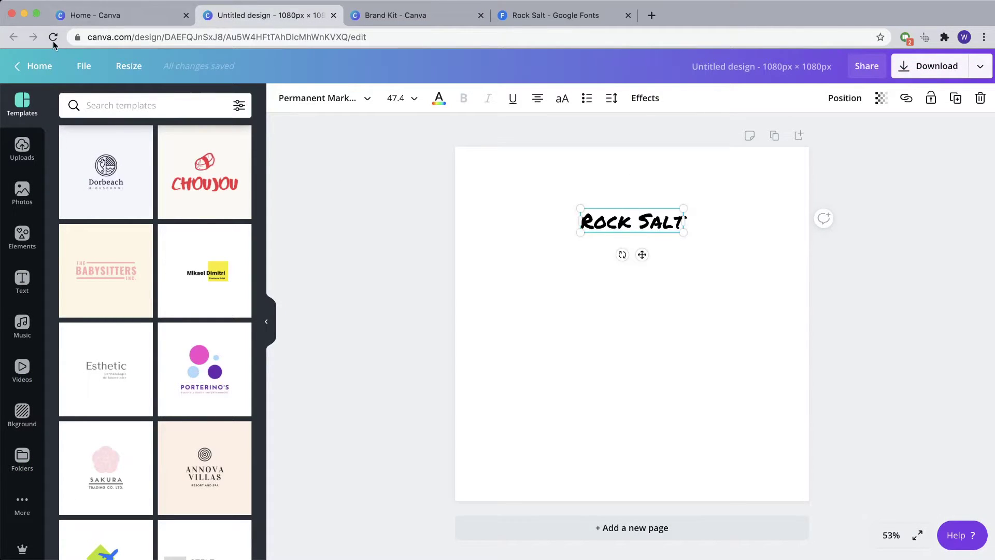
click(53, 37)
click(595, 227)
double_click(637, 220)
click(317, 98)
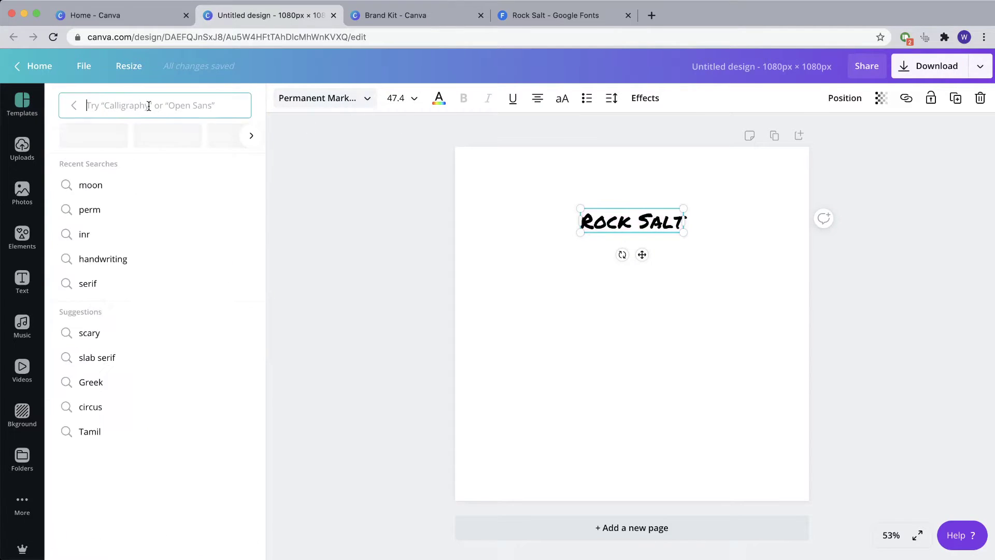
text(rock salt)
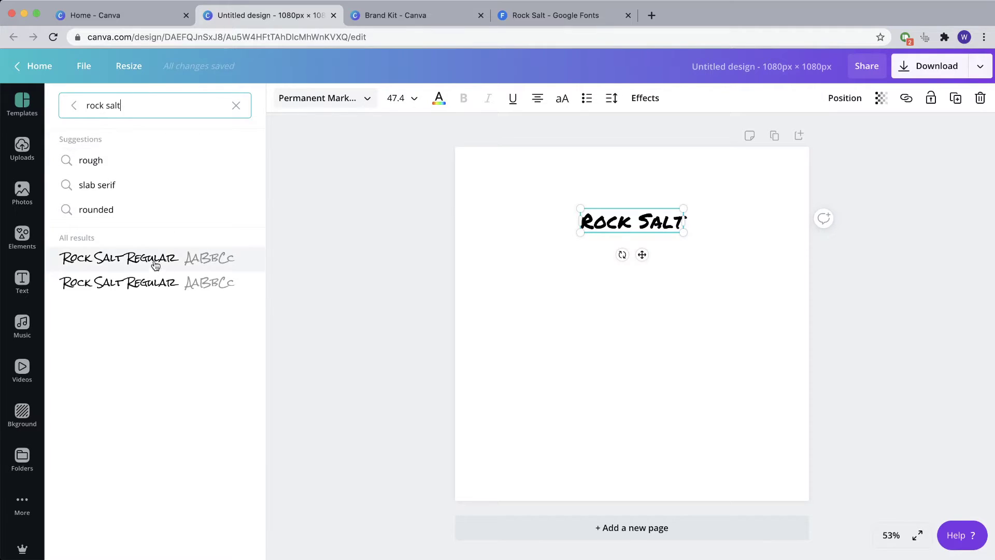
click(157, 268)
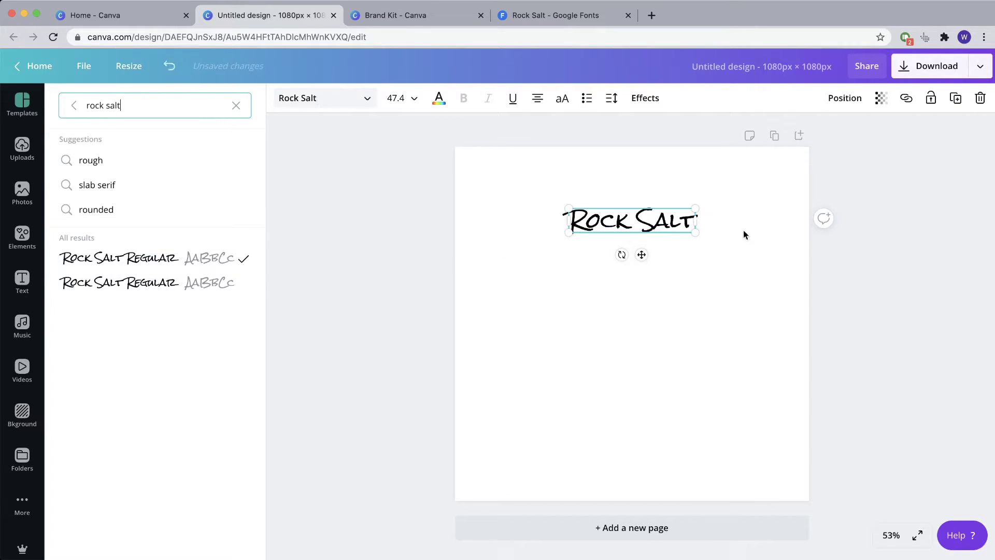
Enlarge the text to size 93.9 and move it toward the page's top left.
drag(695, 232, 817, 298)
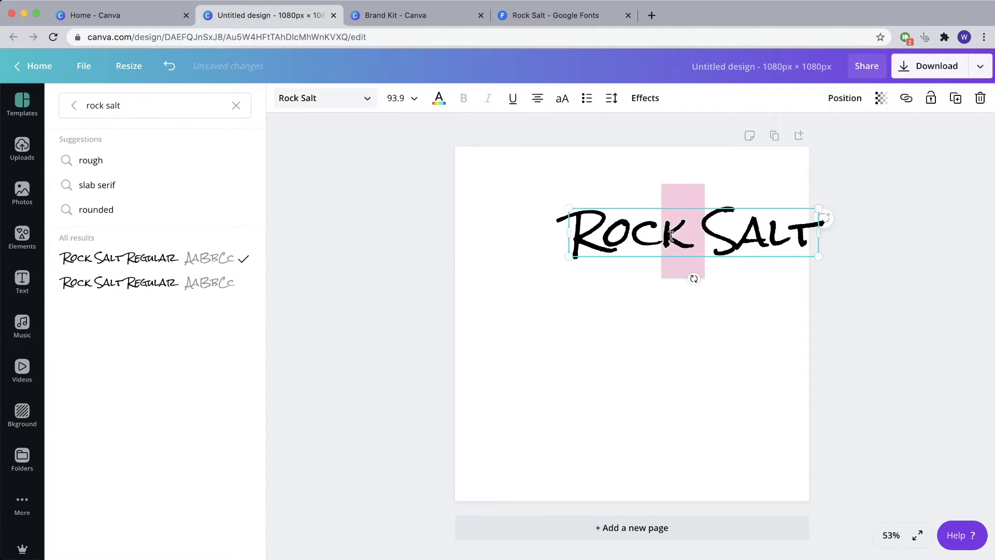
drag(661, 214, 591, 171)
click(710, 289)
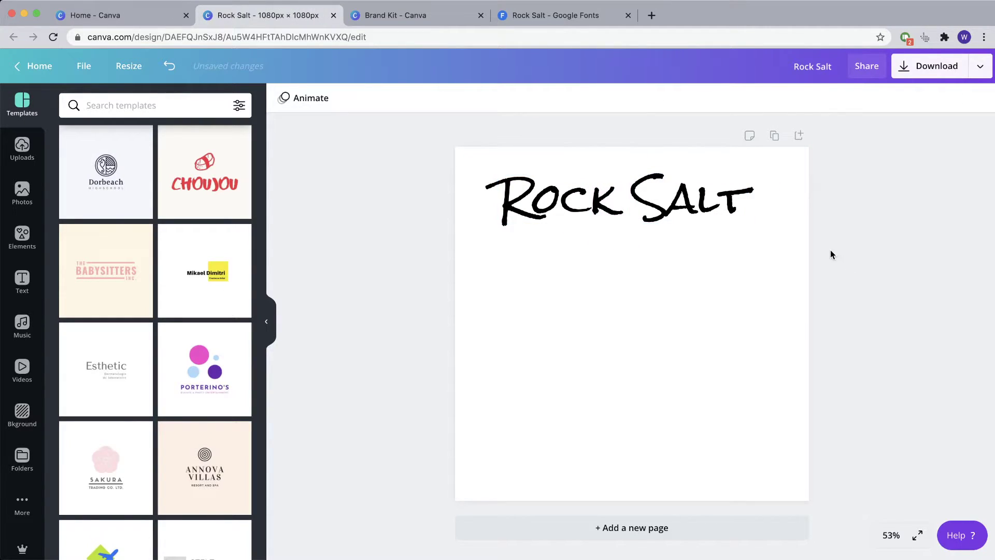
click(539, 11)
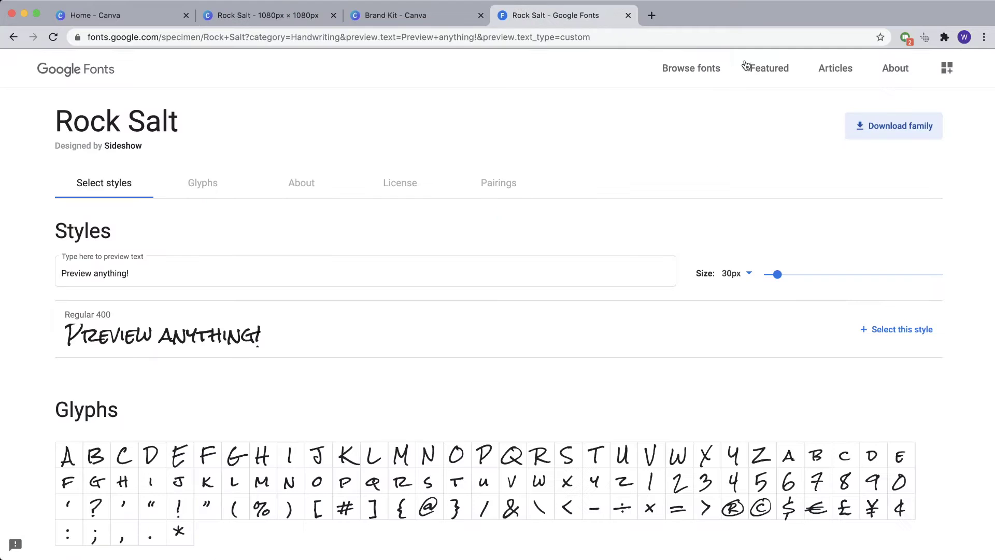
drag(994, 125, 915, 160)
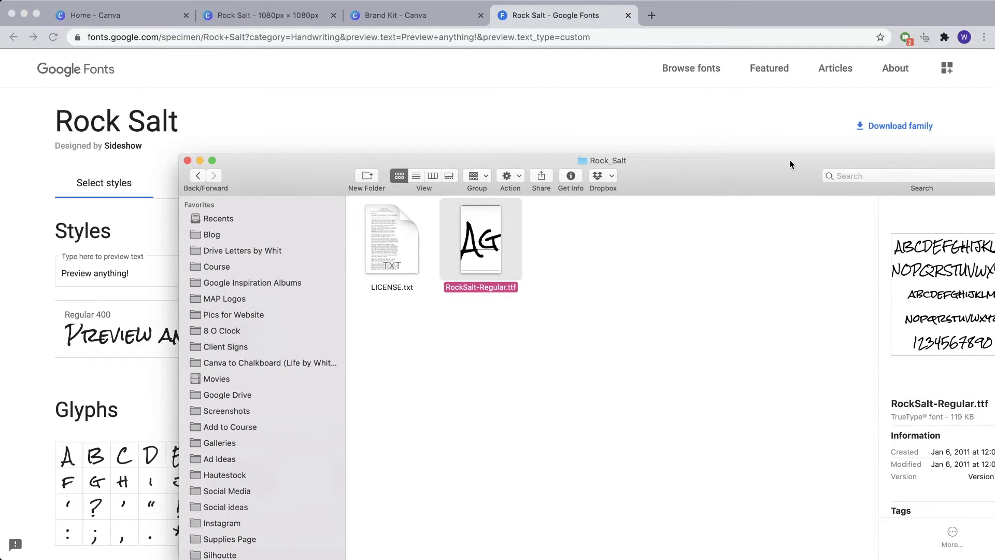
click(201, 161)
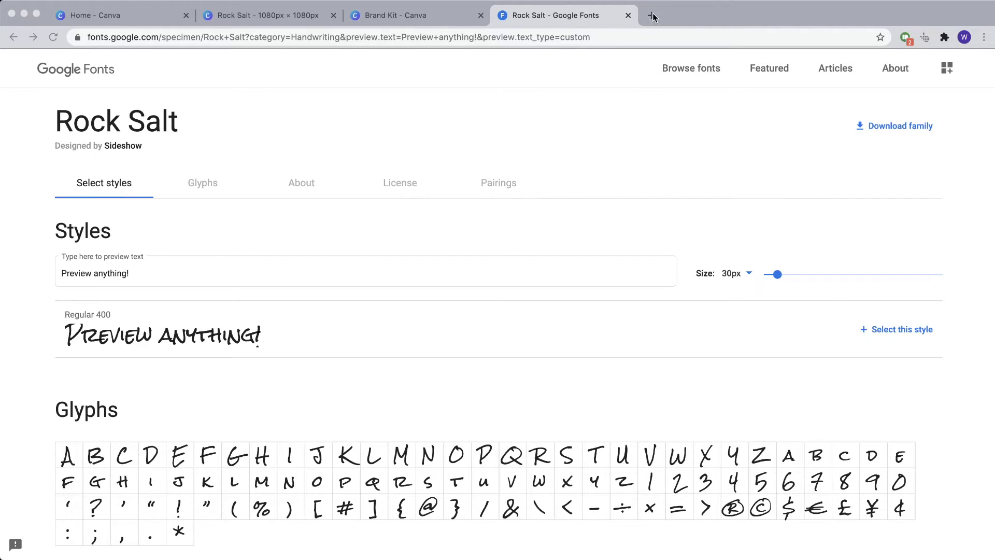
click(406, 20)
click(284, 16)
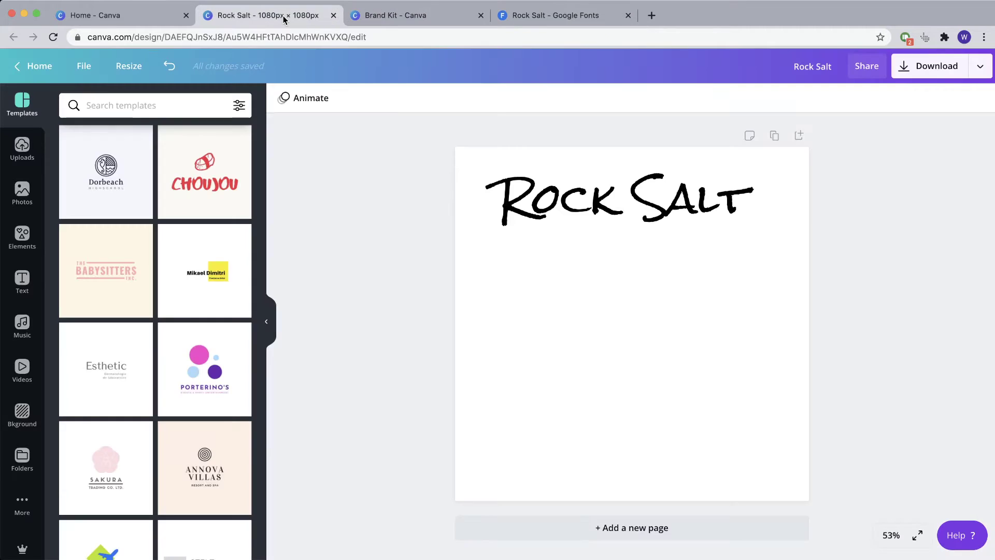
click(690, 208)
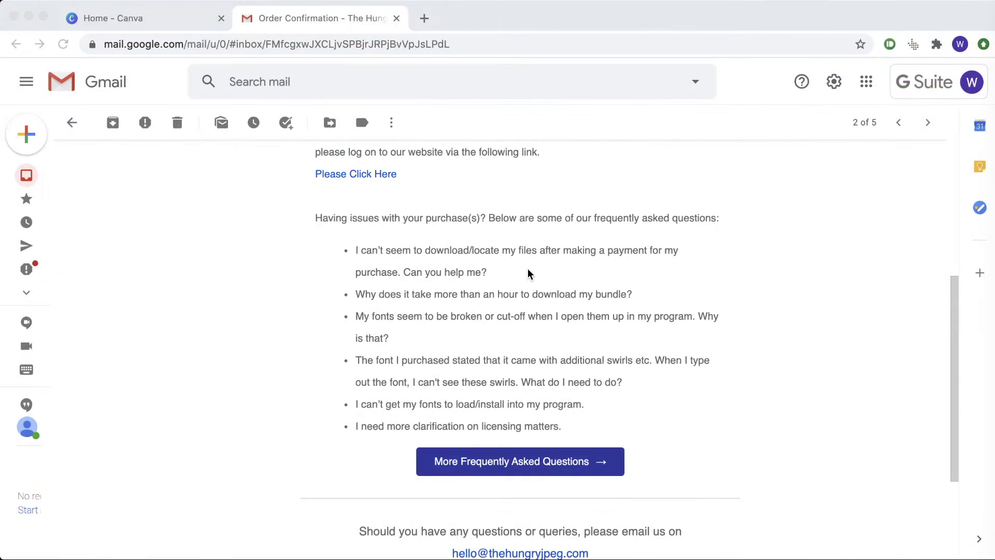
Scroll through The Hungry JPEG order confirmation email in Gmail.
scroll(528, 268, up, 3)
scroll(526, 269, up, 3)
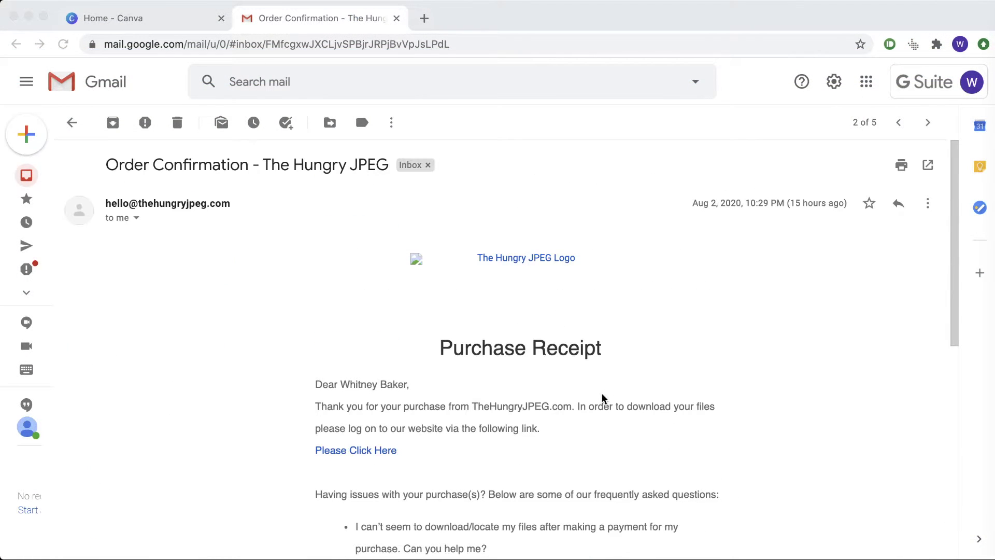
scroll(602, 392, down, 2)
scroll(600, 380, down, 5)
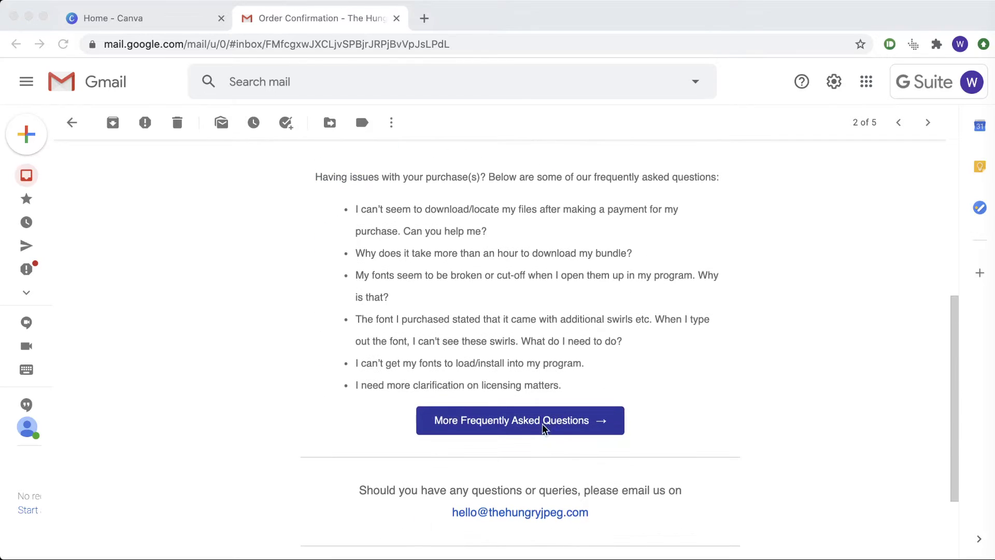
click(512, 426)
scroll(544, 325, up, 6)
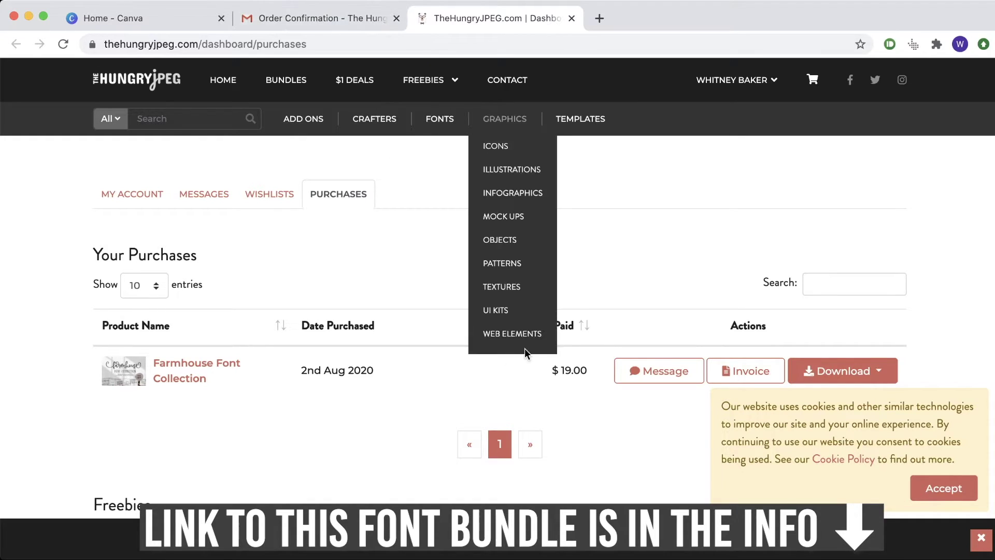
Accept the cookie notice and open the Farmhouse Font Collection's download options.
click(950, 487)
click(877, 372)
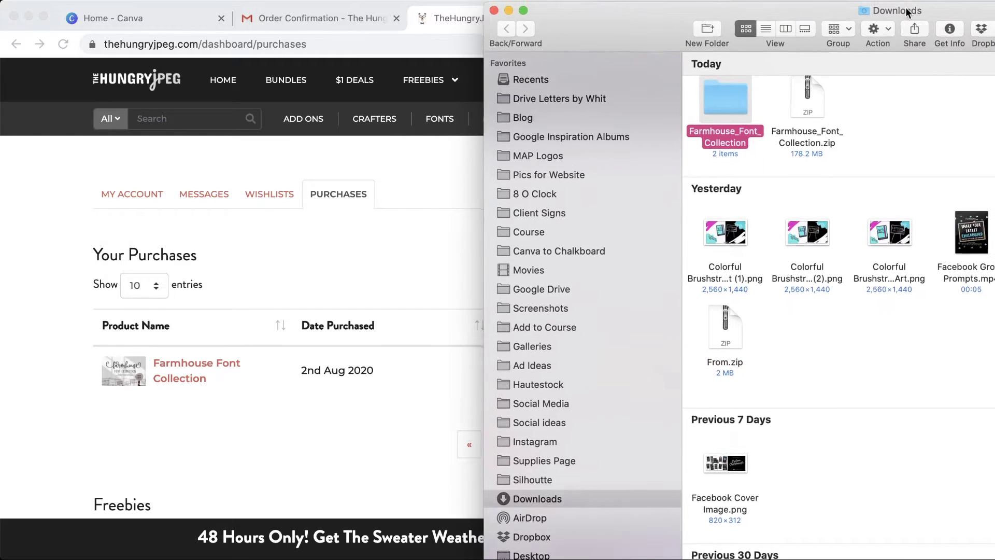
In the Downloads window, open Farmhouse_Font_Collection > 2. Fonts > 1. Quick Fonts.
drag(900, 9, 728, 332)
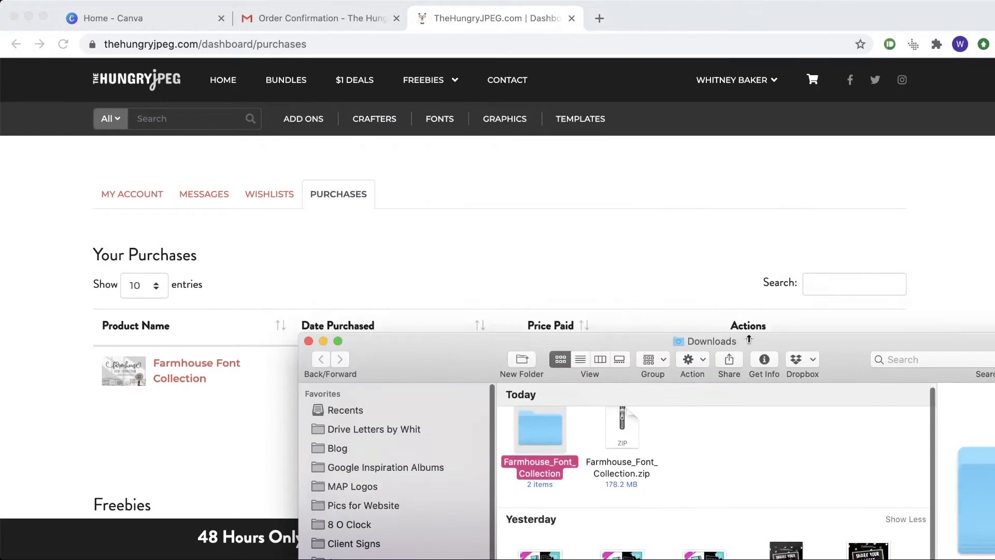
key(super+Tab)
key(super+Tab)
drag(606, 238, 472, 148)
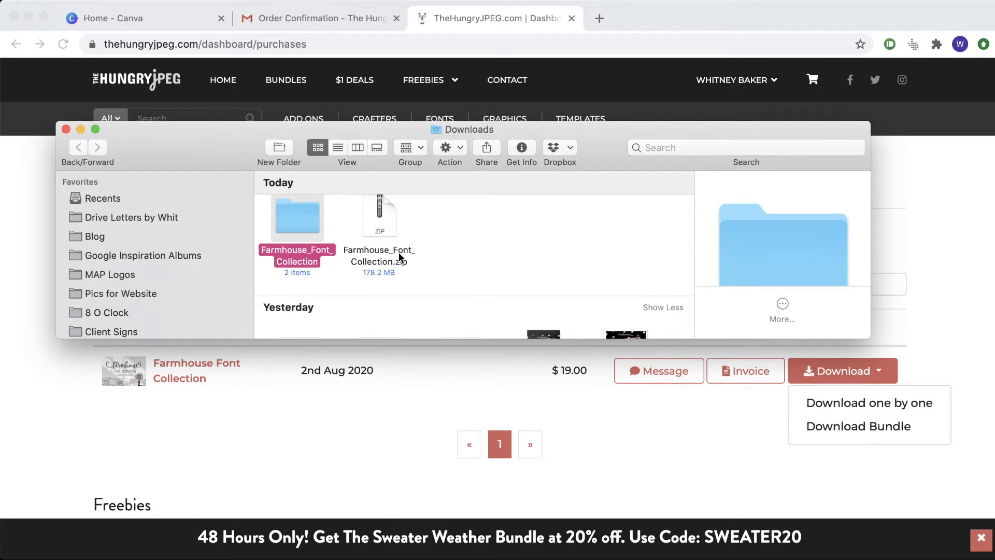
double_click(297, 222)
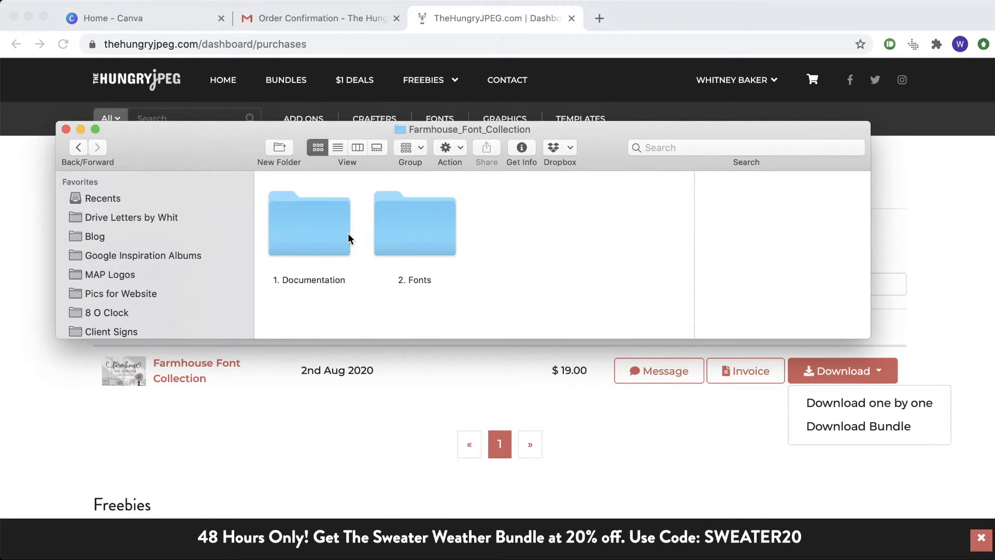
drag(429, 338, 430, 426)
double_click(415, 226)
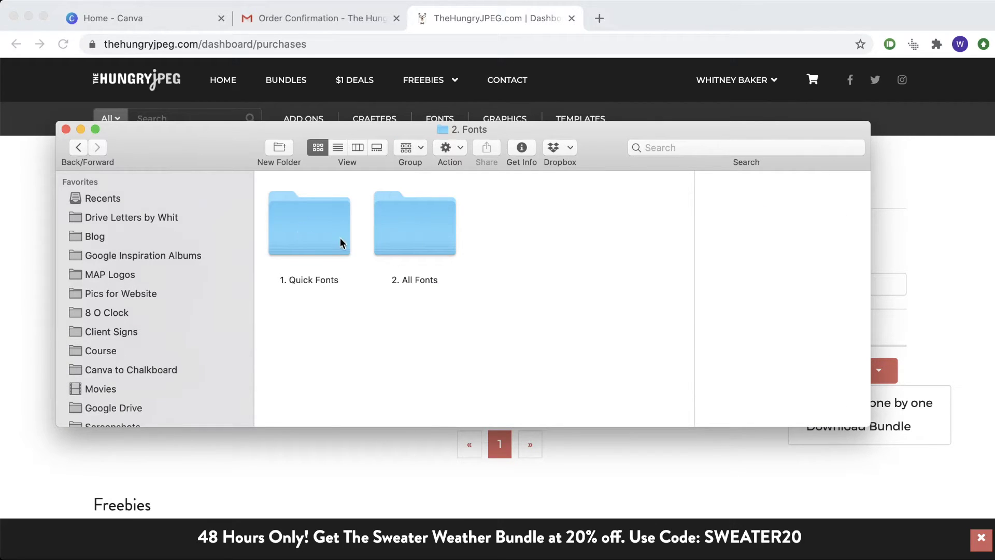
double_click(428, 237)
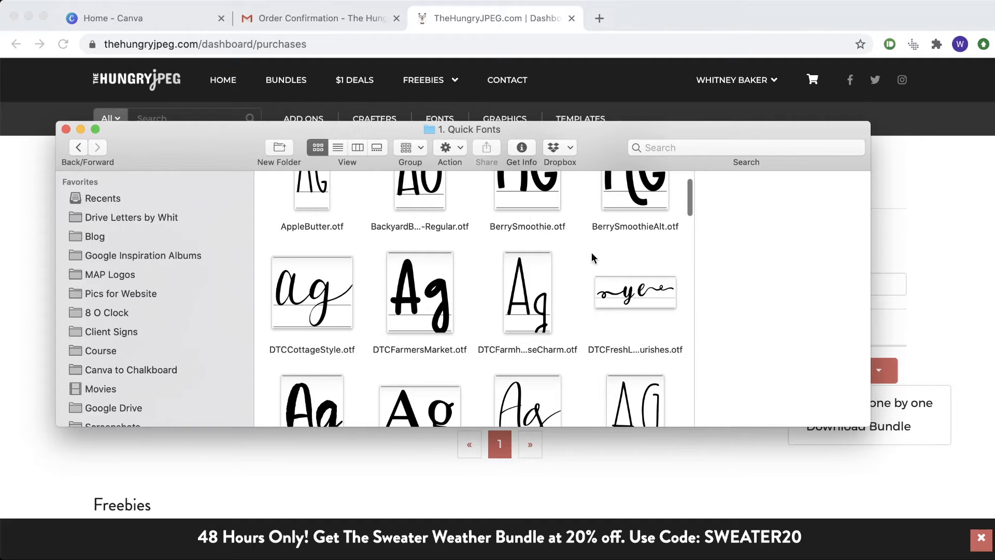
scroll(652, 243, down, 5)
drag(498, 130, 499, 409)
Go to the Canva home page and open the Brand Kit.
click(112, 21)
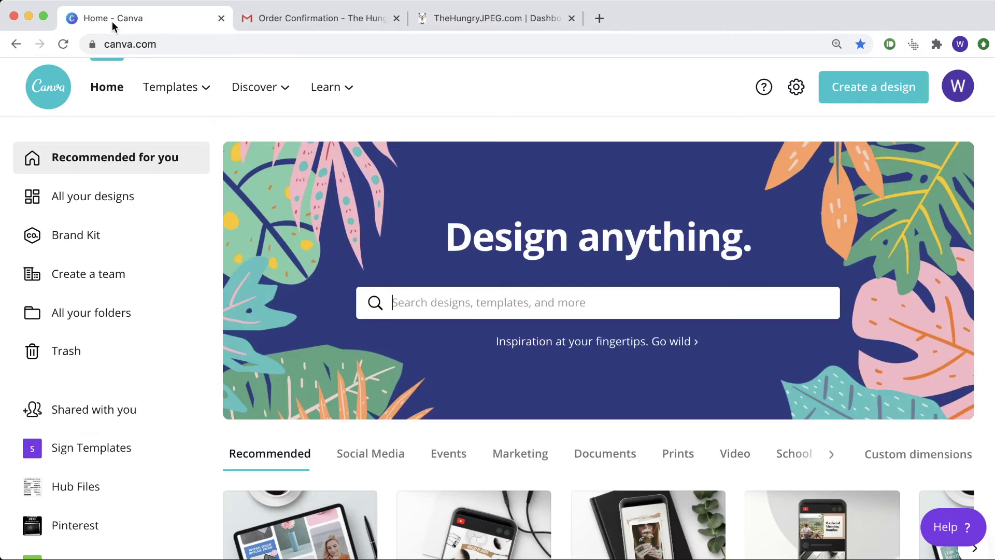
mouse_move(171, 87)
click(68, 238)
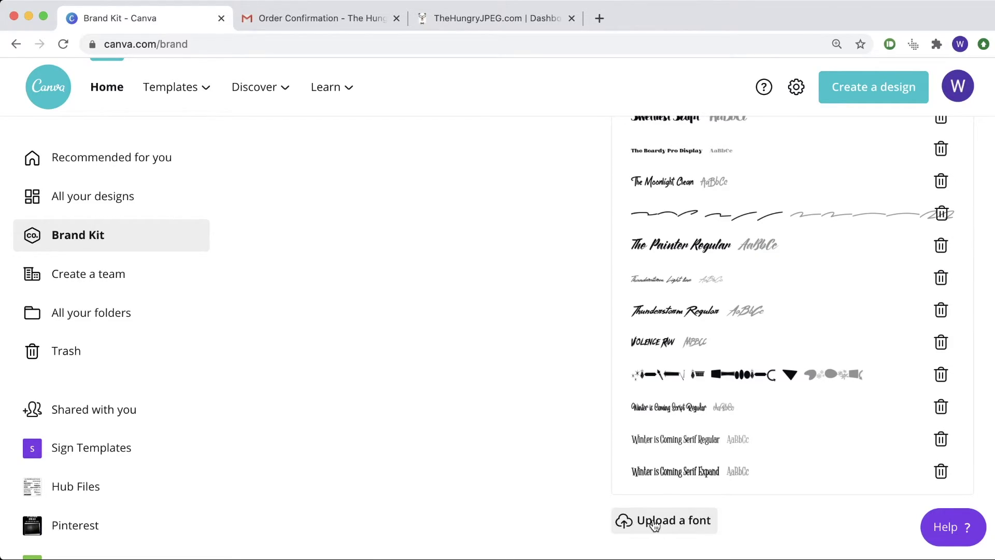
Try uploading the whole Farmhouse Fonts folder, then dismiss the too-many-fonts warning.
click(630, 523)
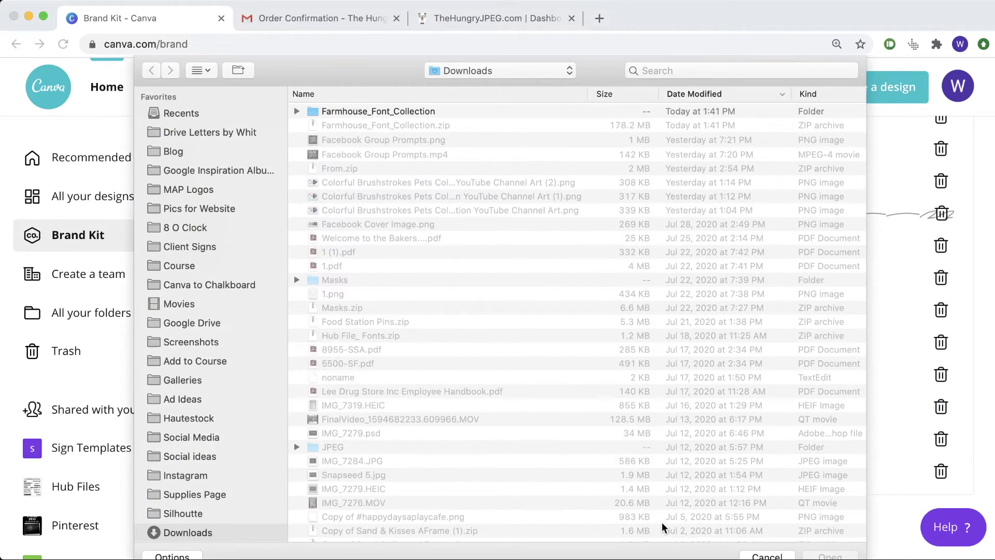
double_click(387, 111)
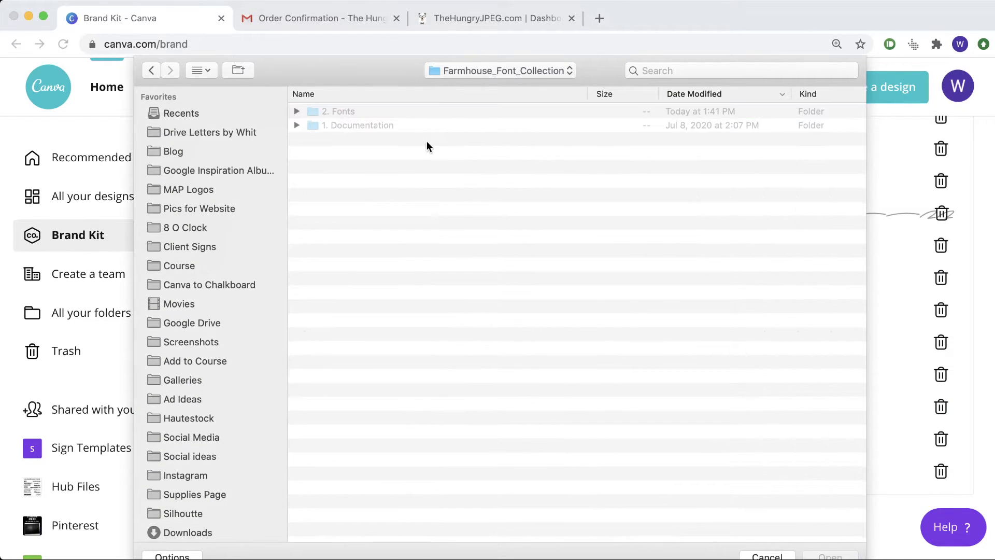
click(342, 113)
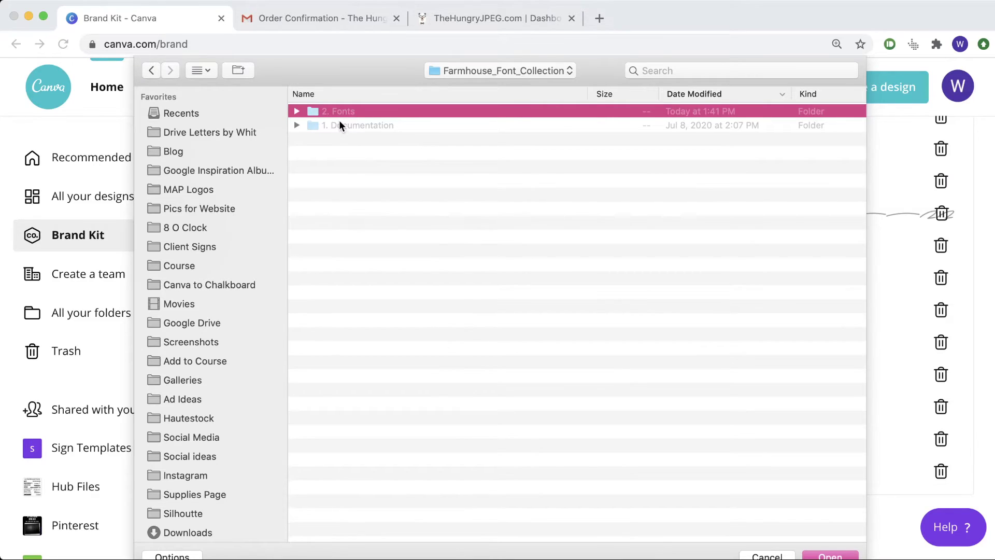
key(Return)
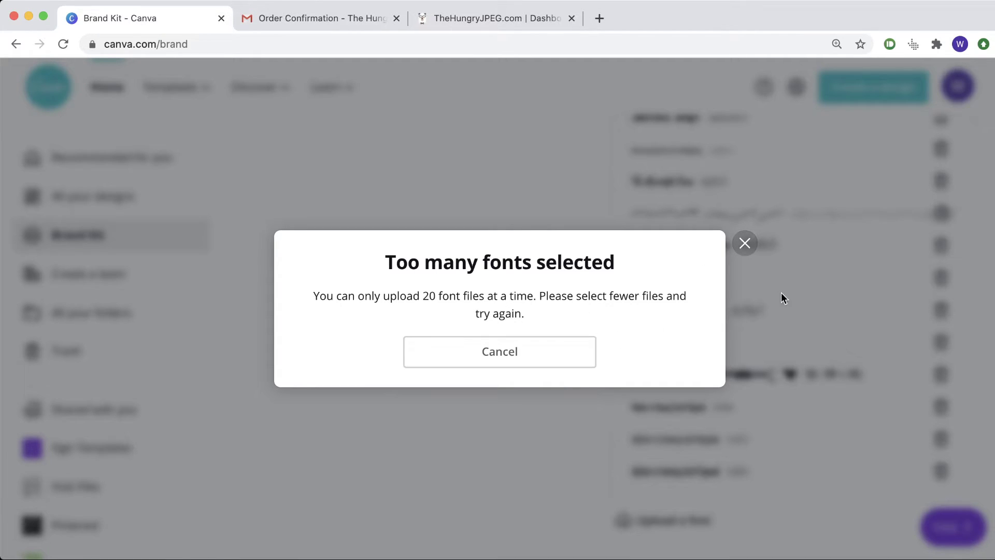
click(745, 244)
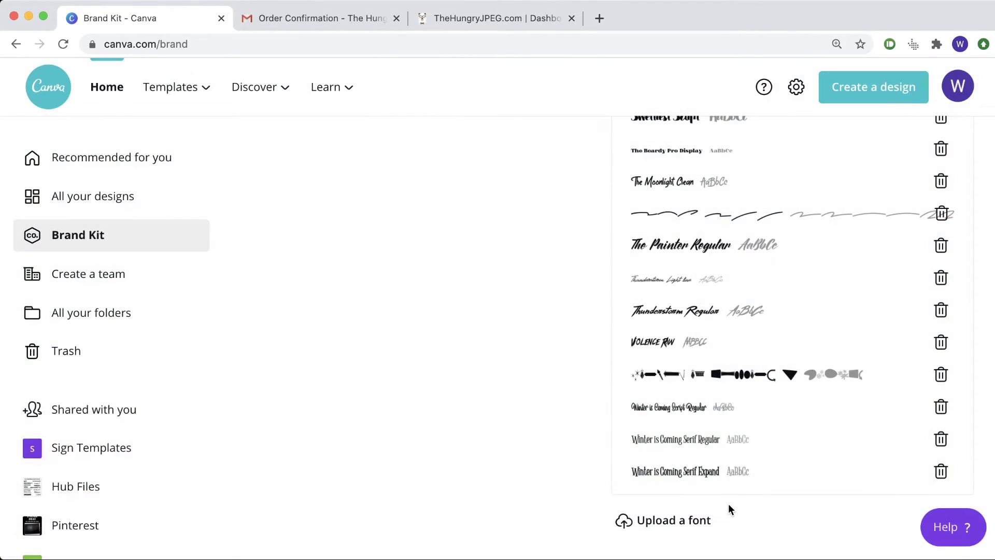
Upload the first few .otf files from the Quick Fonts folder.
click(675, 521)
click(402, 117)
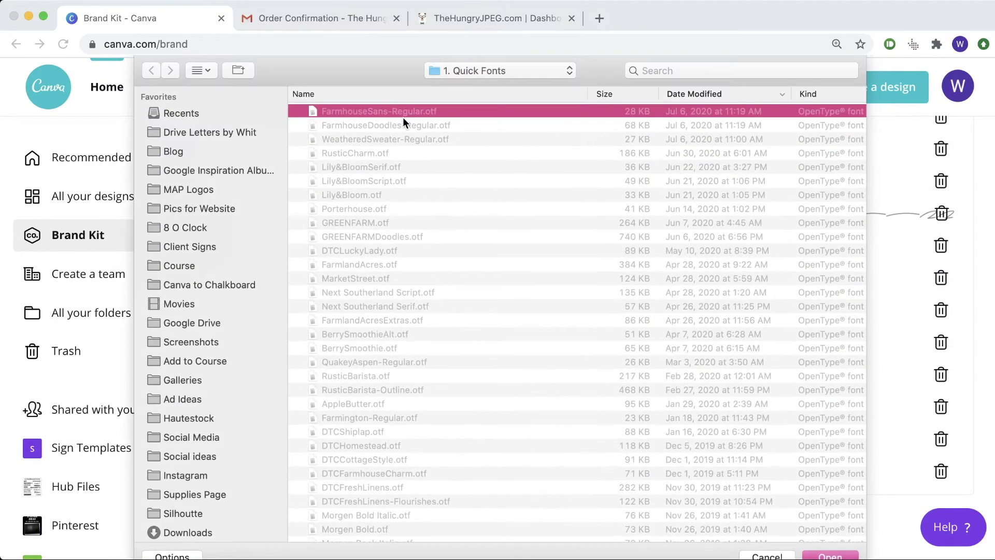
key(shift+Down)
key(shift+Down)
key(shift+Down)
key(shift+Down)
key(shift+Down)
key(shift+Down)
key(shift+Down)
key(shift+Down)
key(shift+Down)
key(shift+Down)
key(shift+Down)
key(shift+Down)
key(shift+Down)
key(shift+Down)
key(shift+Down)
key(shift+Down)
key(shift+Down)
key(shift+Down)
key(shift+Down)
key(Return)
key(Return)
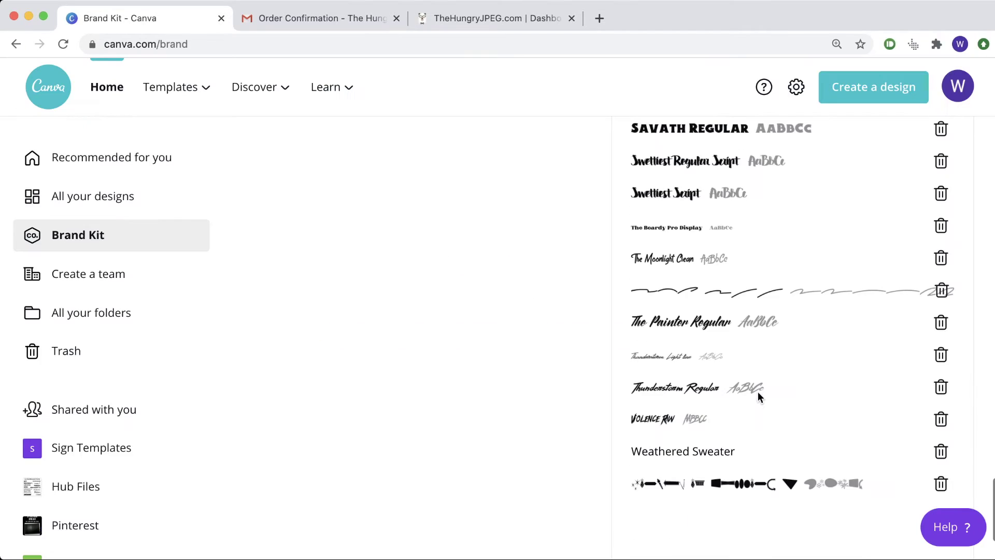
Upload RusticBarista-Outline.otf and the next few Quick Fonts files.
scroll(757, 396, down, 2)
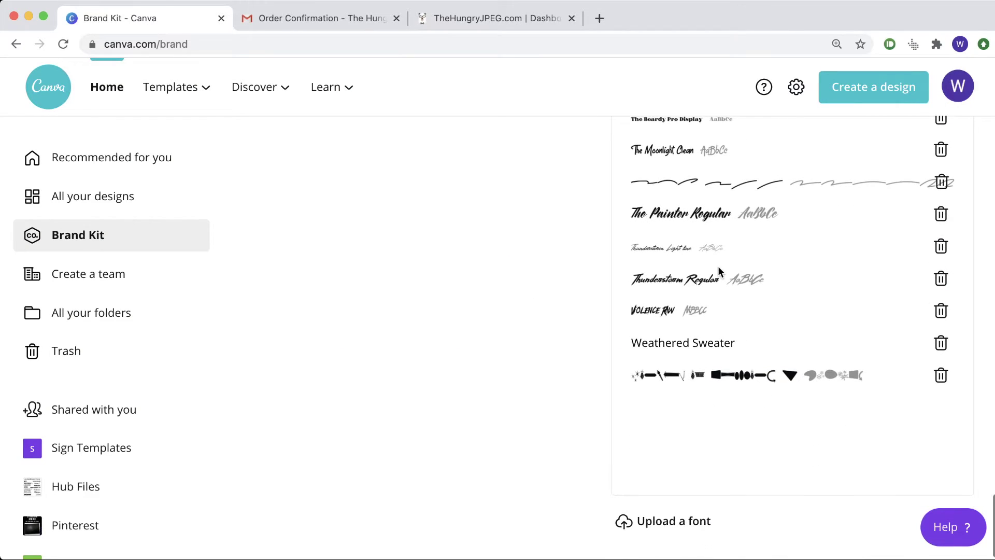
scroll(717, 266, up, 5)
scroll(719, 270, down, 5)
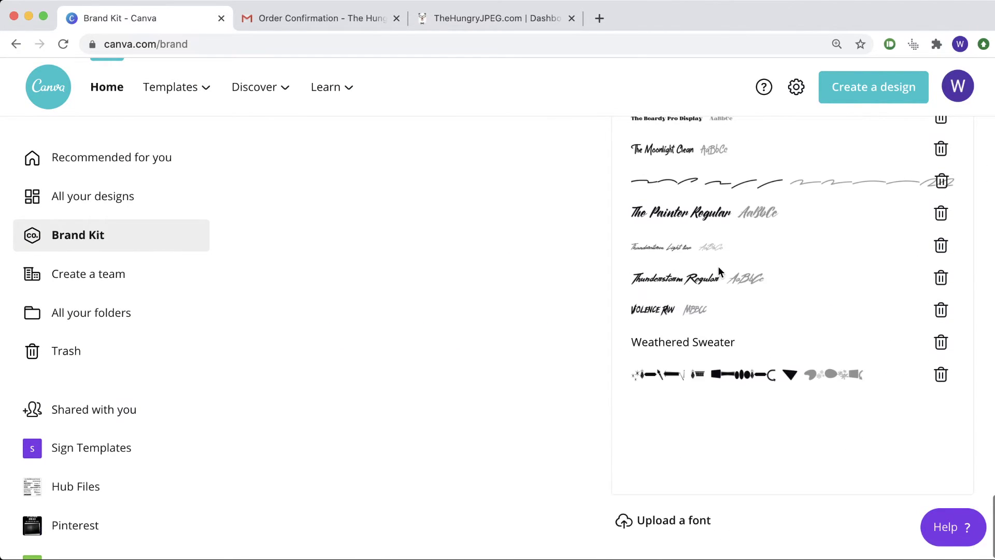
click(663, 520)
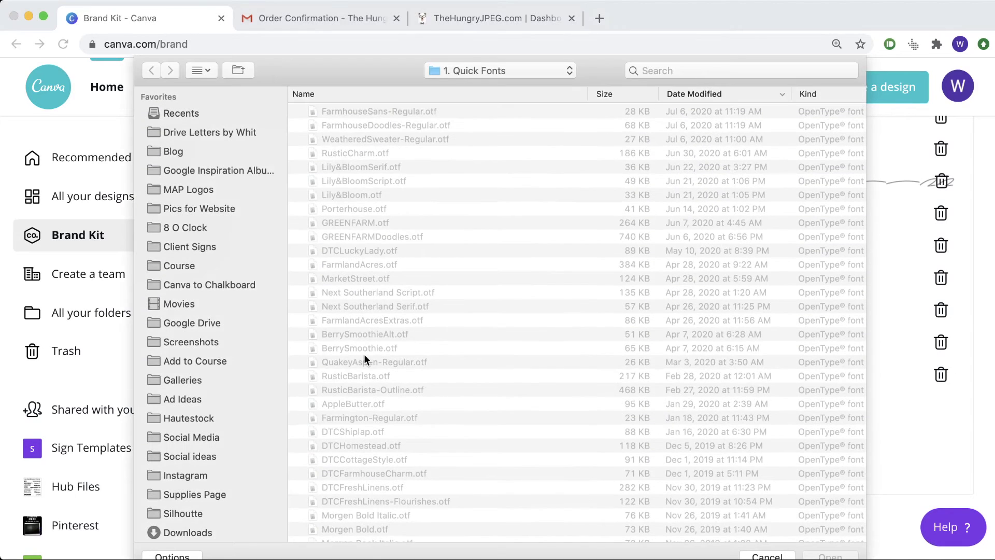
click(370, 382)
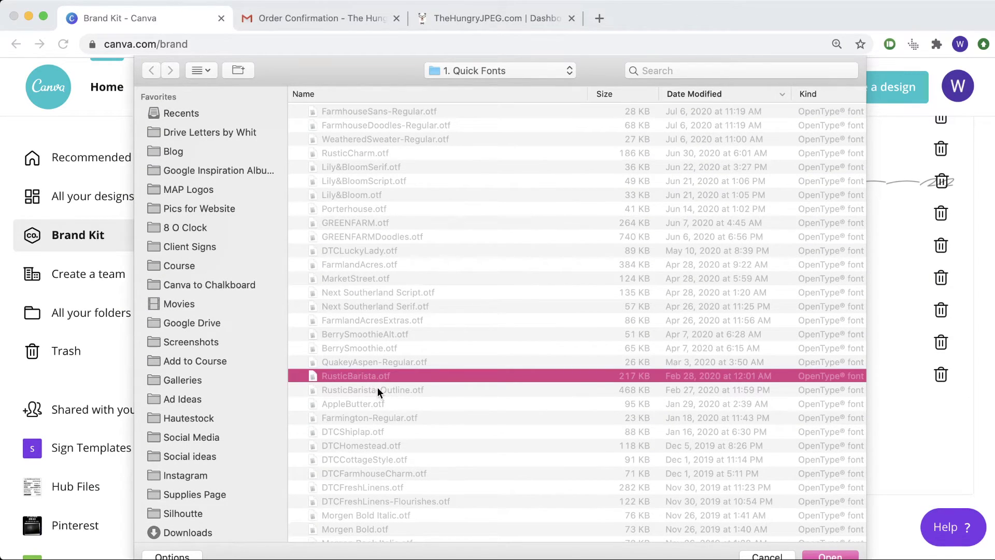
click(378, 389)
key(shift+Down)
key(shift+Down)
key(shift+Down)
key(shift+Down)
key(shift+Down)
key(shift+Down)
key(shift+Down)
key(shift+Down)
key(shift+Down)
key(shift+Down)
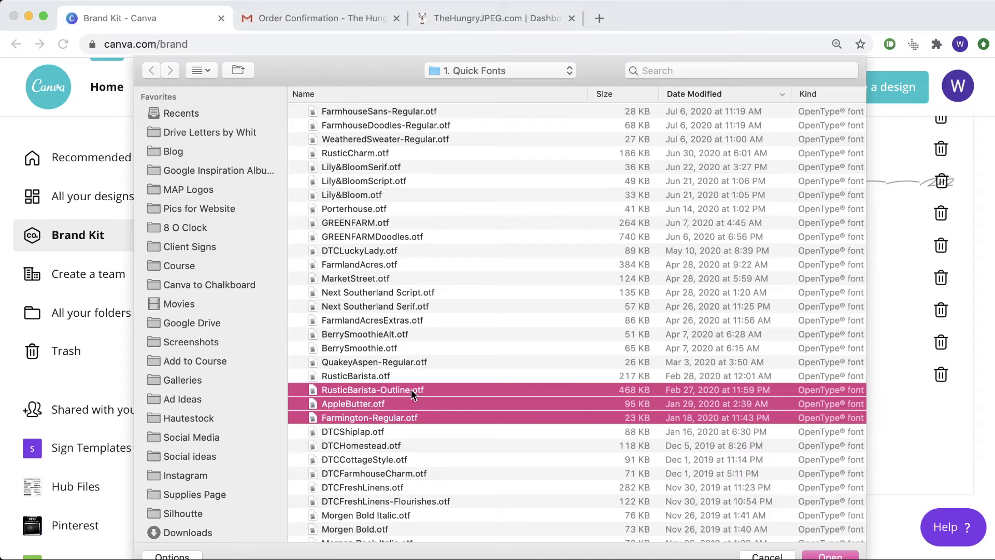
key(shift+Down)
key(shift+Down)
key(shift+Down)
key(shift+Down)
key(shift+Down)
key(shift+Down)
key(Return)
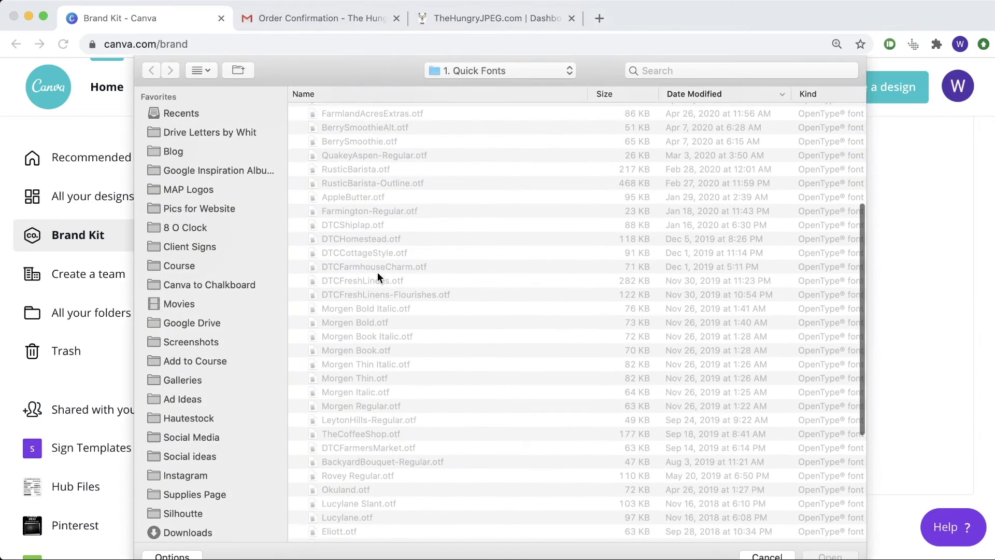
Upload the batch from DTCFreshLinens.otf through Fern.otf.
click(377, 275)
scroll(434, 298, down, 5)
key(shift+Down)
key(shift+Down)
key(shift+Down)
key(shift+Down)
key(shift+Down)
key(shift+Down)
key(shift+Down)
key(shift+Down)
key(shift+Down)
key(shift+Down)
key(shift+Down)
key(shift+Down)
key(shift+Down)
key(shift+Down)
key(shift+Down)
key(shift+Down)
key(shift+Down)
key(shift+Down)
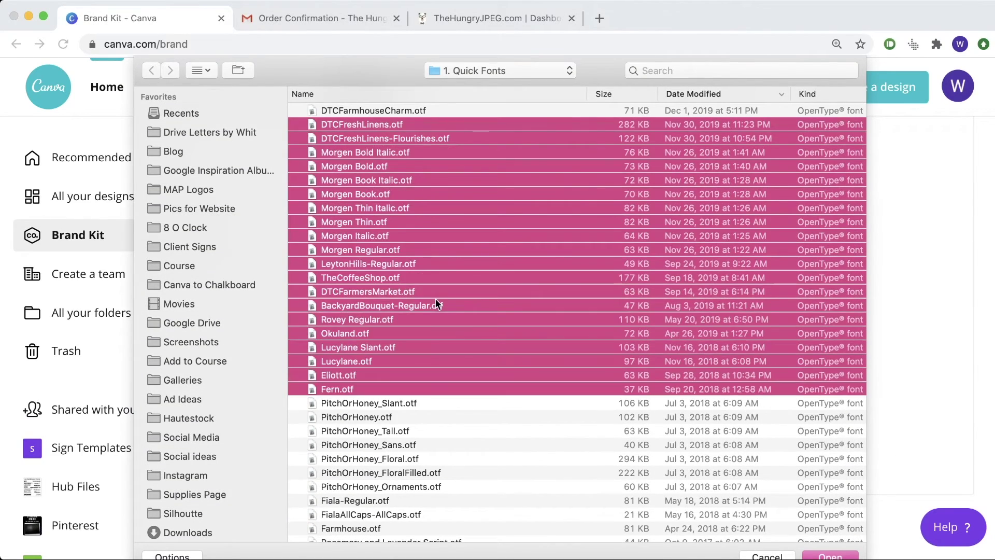
key(Return)
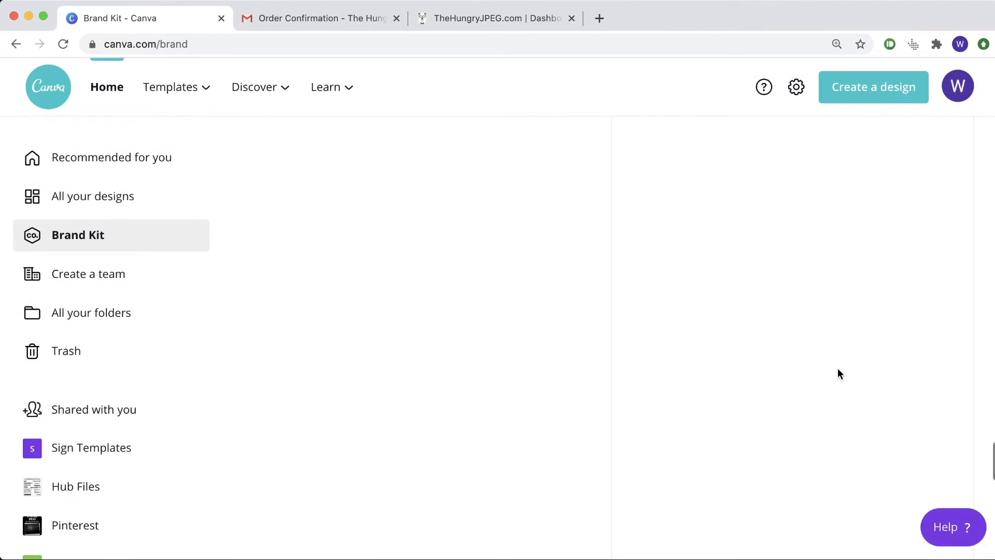
scroll(819, 453, up, 10)
Delete the duplicate DTC Farmers Market font from the uploaded fonts.
scroll(822, 445, up, 3)
scroll(822, 444, down, 5)
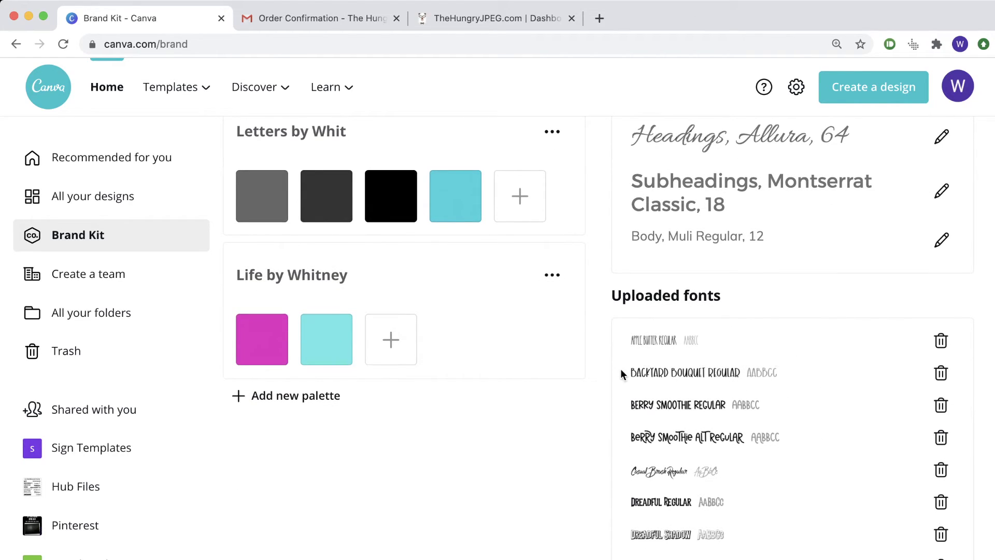
scroll(686, 412, down, 5)
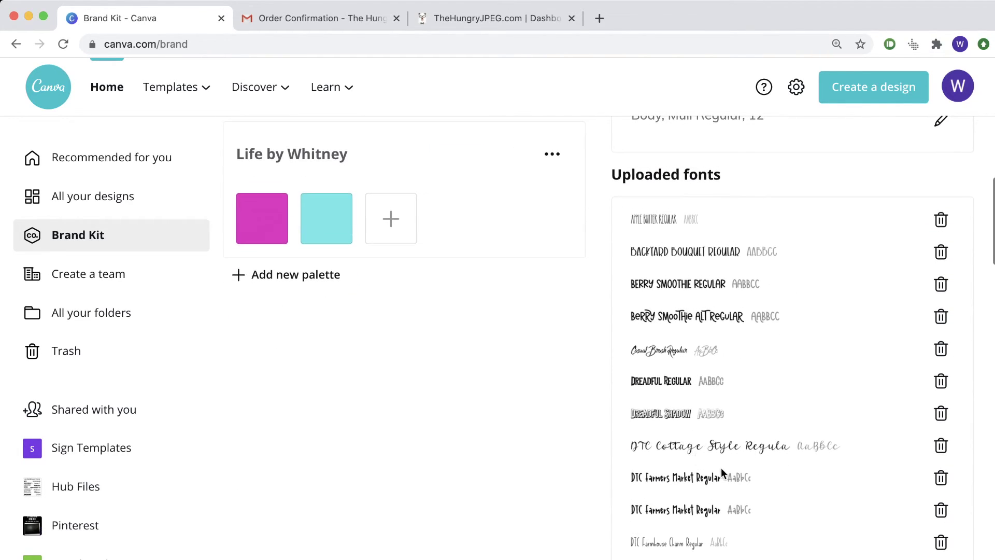
scroll(720, 469, down, 2)
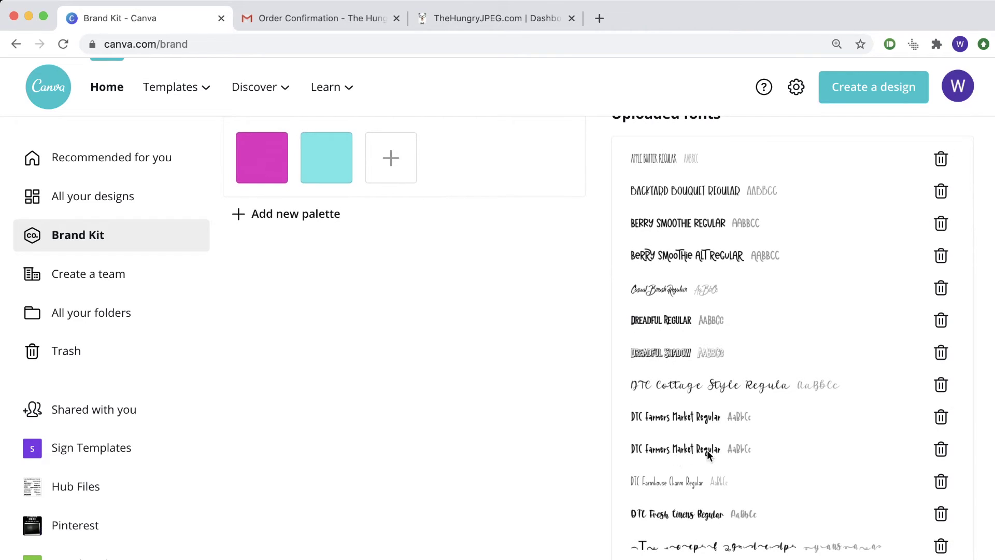
click(941, 449)
click(568, 473)
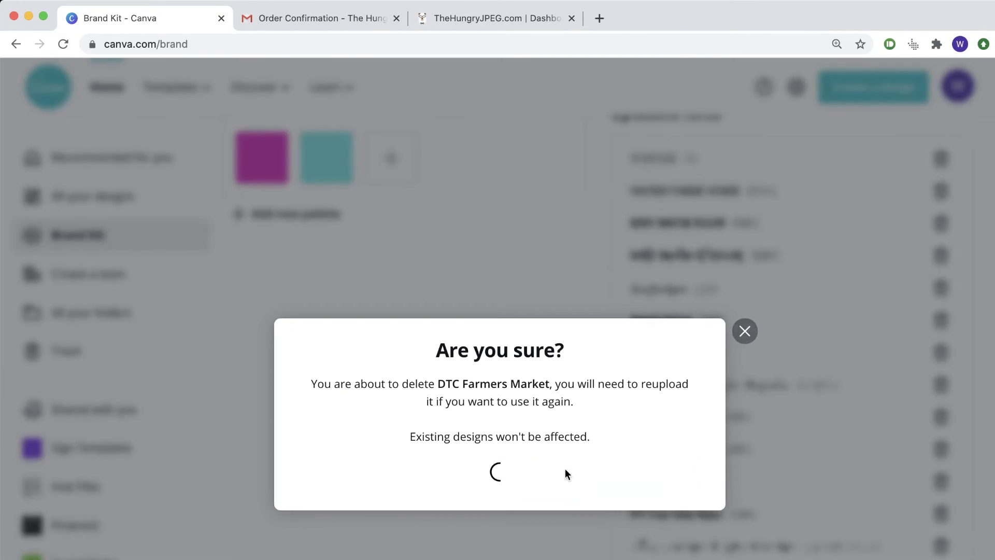
Scroll the uploaded fonts and start creating a new design.
scroll(754, 465, down, 1)
scroll(755, 466, down, 20)
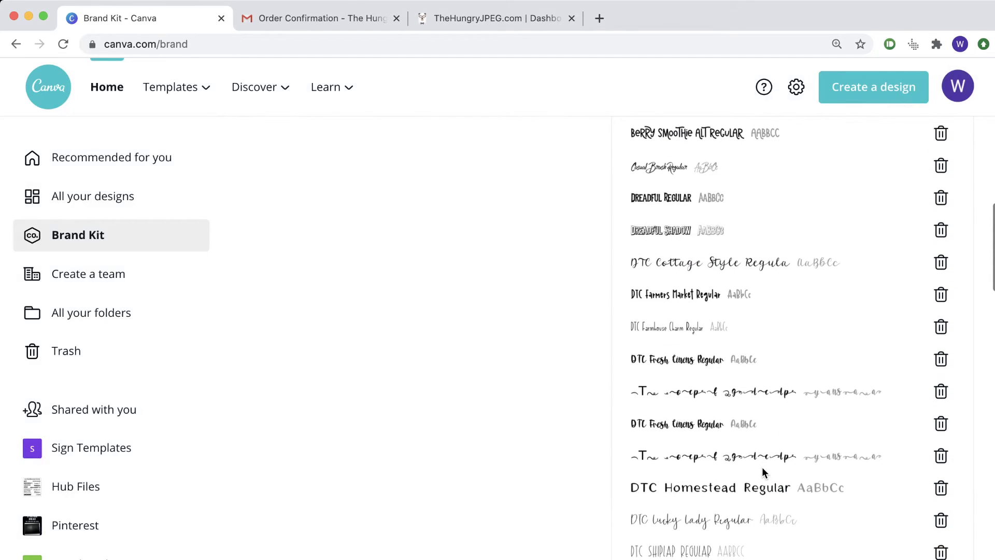
click(869, 88)
Create a new design with custom dimensions 1080 × 1080.
click(702, 168)
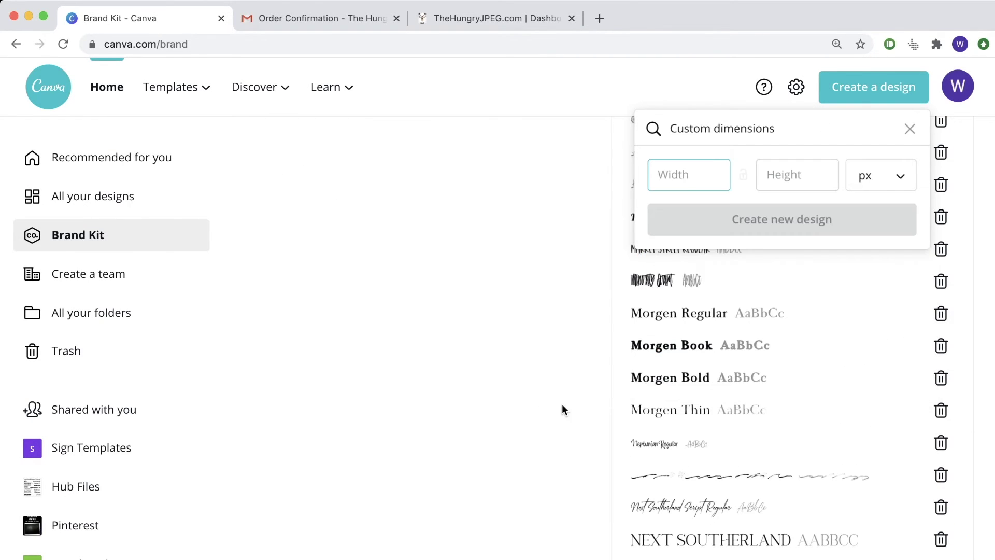
text(1080)
key(Tab)
text(1080)
key(Return)
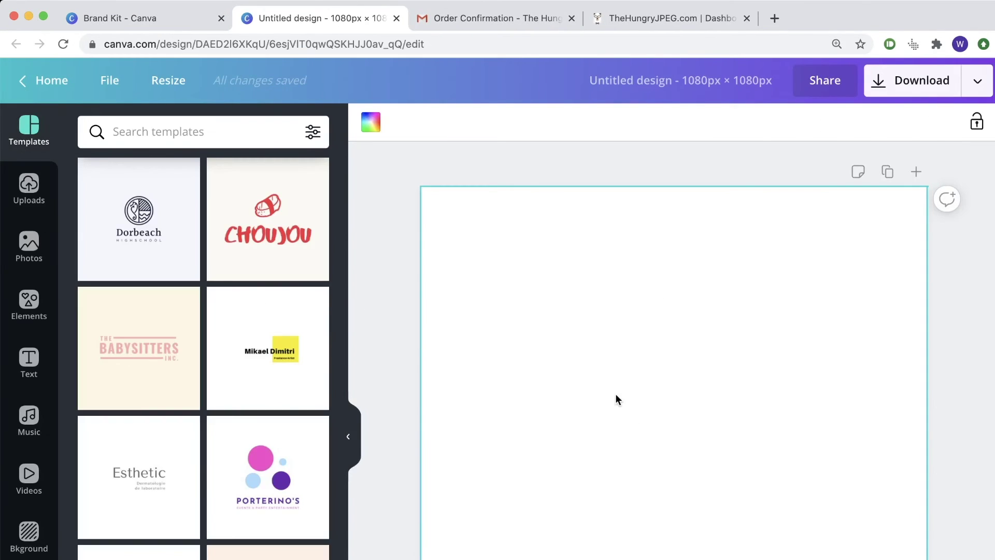
Add a 'NEW Font Check!' text box and set it in Backyard Bouquet Regular.
key(t)
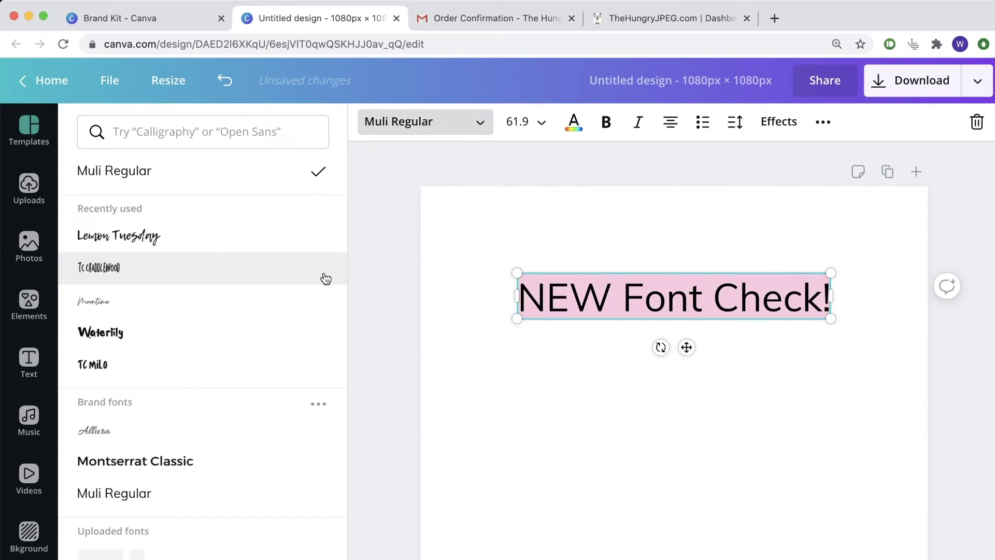
scroll(321, 278, down, 2)
click(467, 128)
click(466, 128)
scroll(216, 427, down, 3)
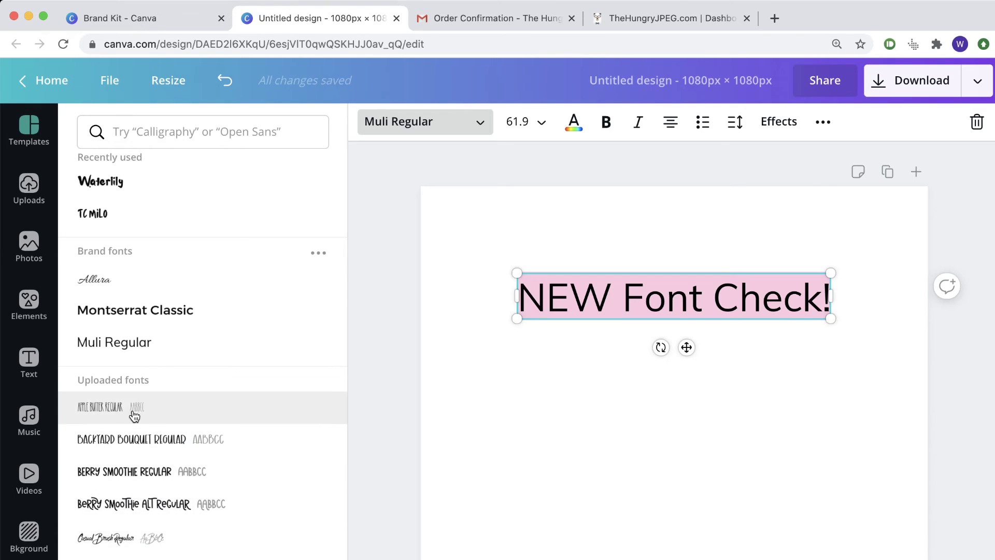
scroll(165, 547, down, 1)
scroll(207, 539, down, 2)
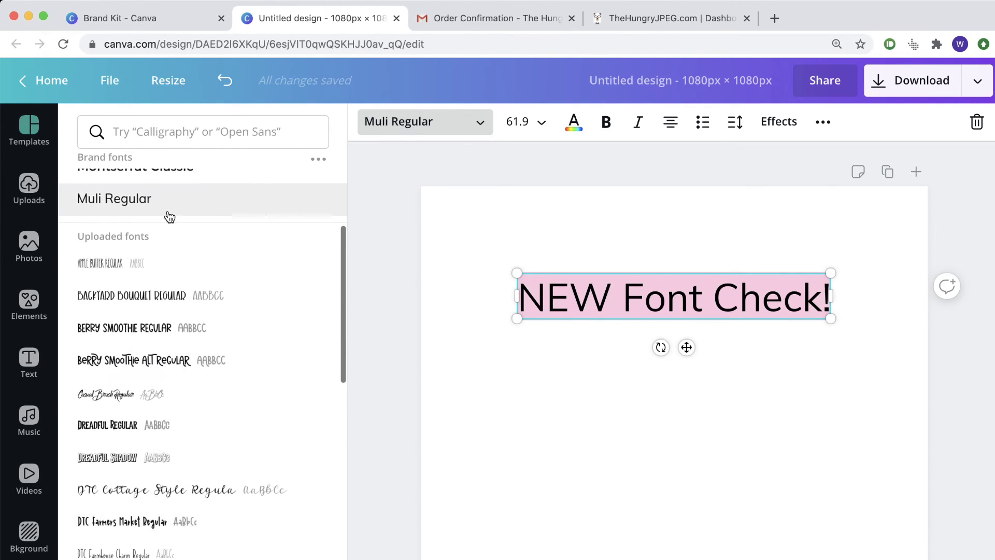
click(160, 295)
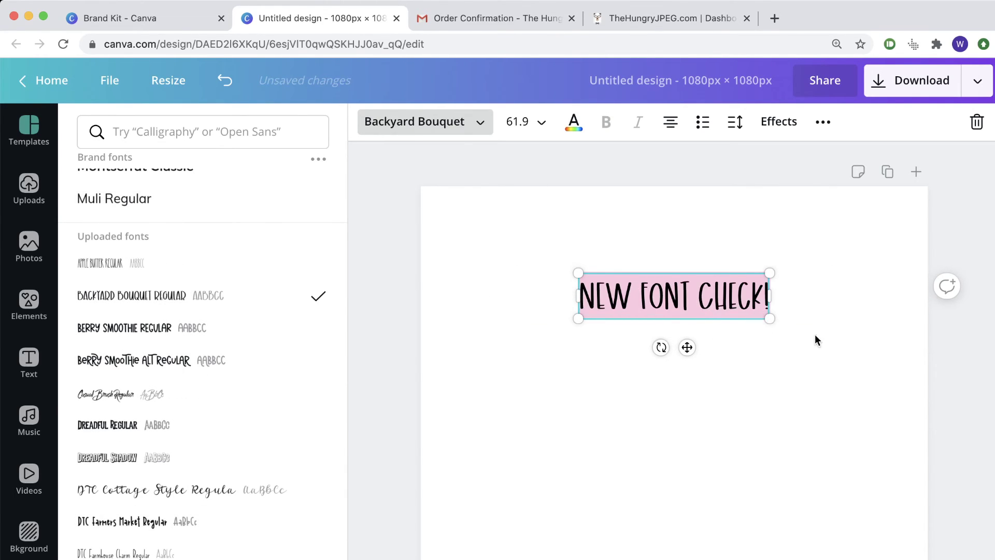
click(735, 396)
click(729, 317)
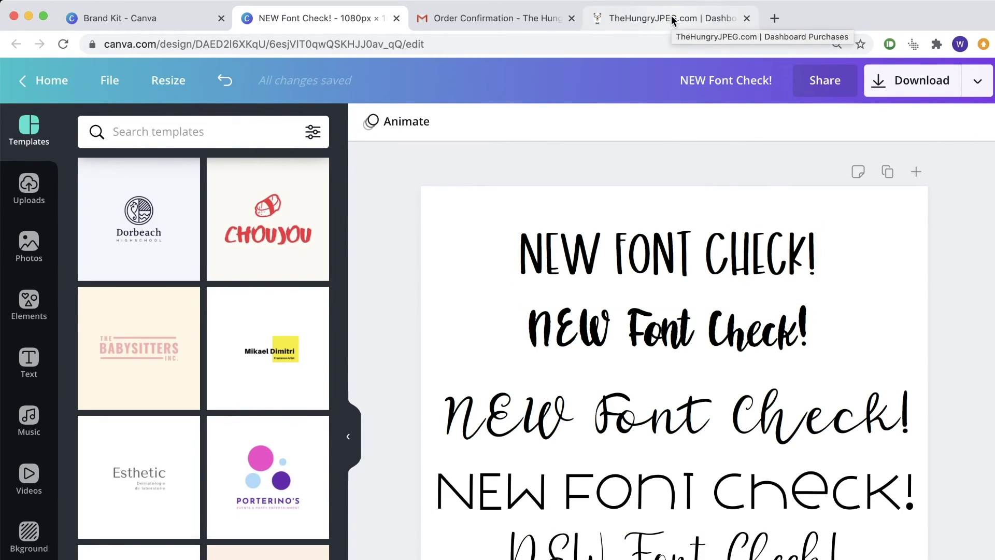
click(622, 549)
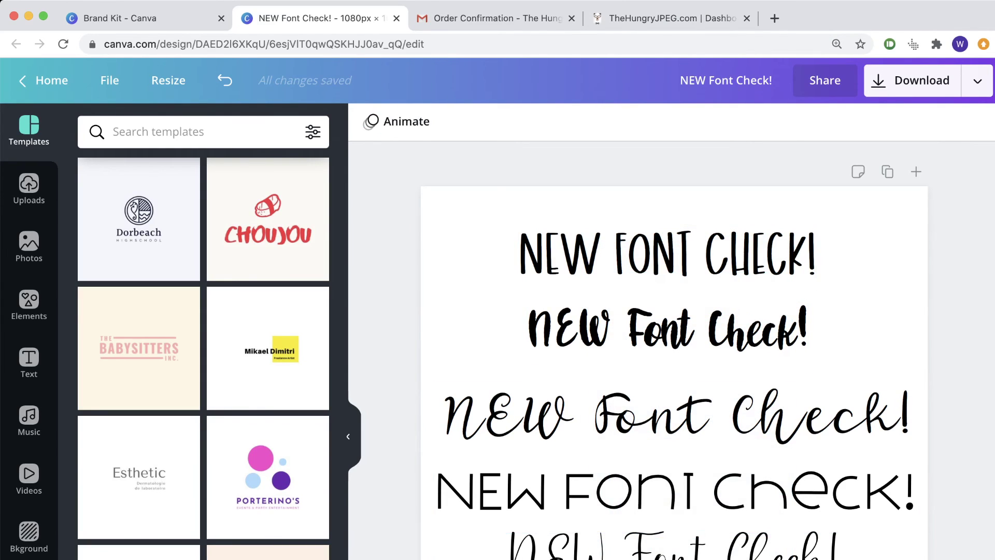
drag(814, 559, 629, 257)
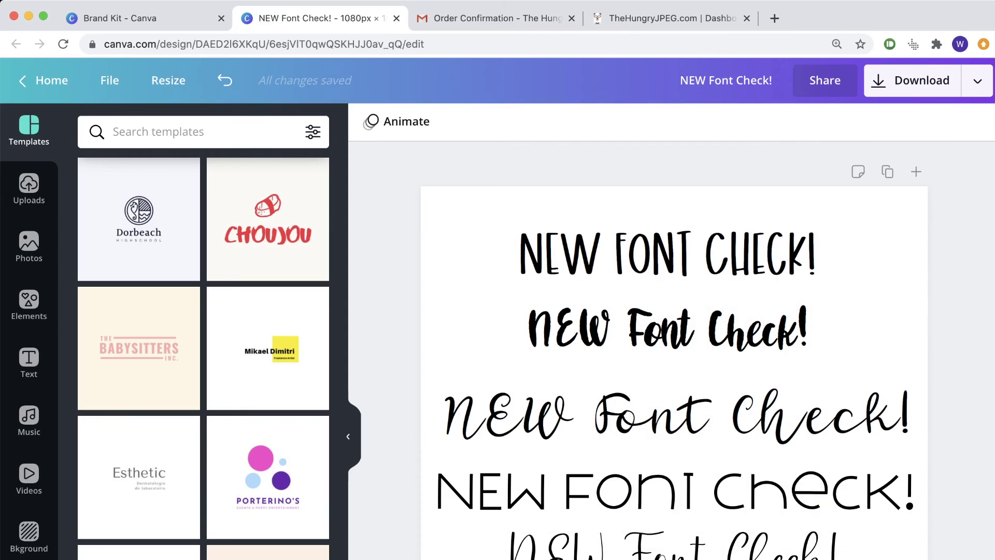